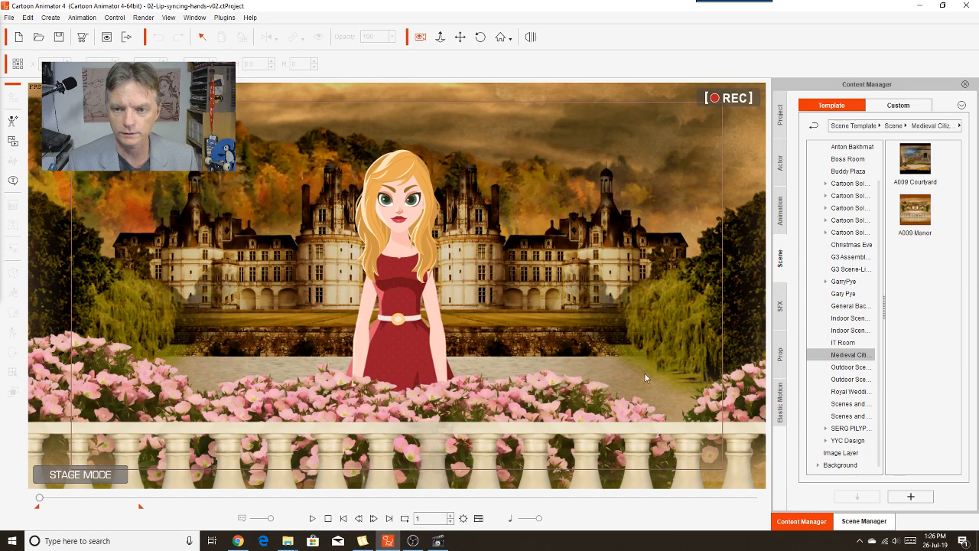
# Step: Open the timeline and scrub through Eva_F's Introduce, Talk(1S) and Talk(2L)_01 motion clips to examine the gestures
pyautogui.click(478, 520)
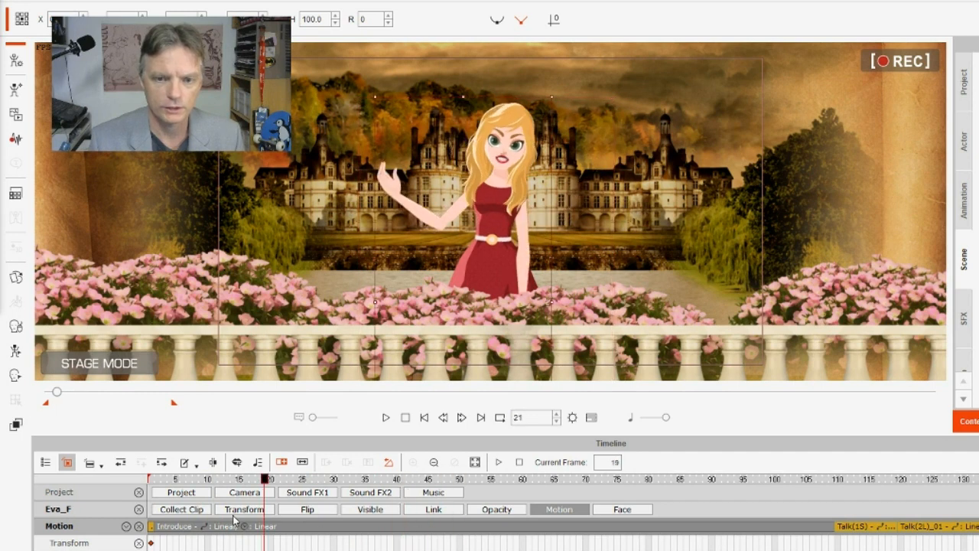
pyautogui.moveTo(234, 521); pyautogui.dragTo(774, 549)
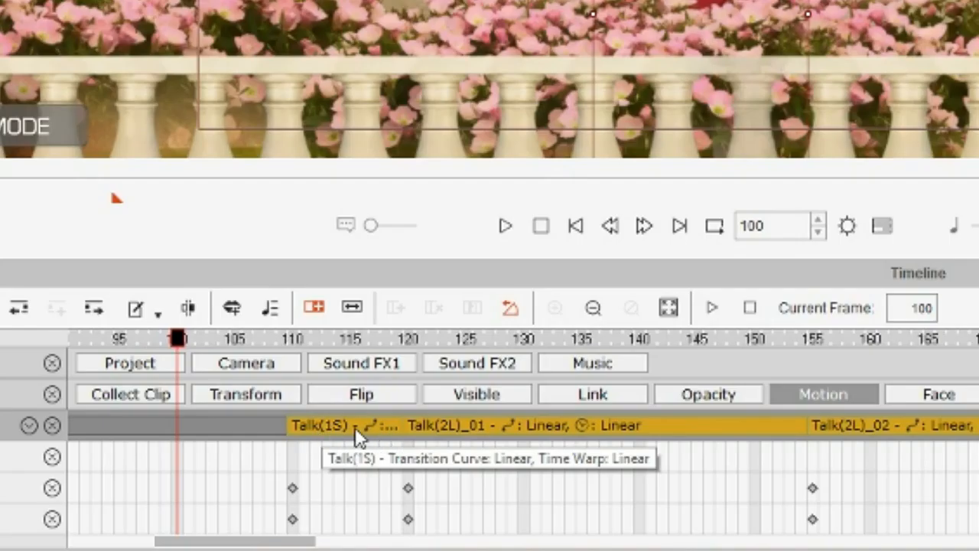
pyautogui.moveTo(179, 338); pyautogui.dragTo(327, 363)
pyautogui.click(350, 428)
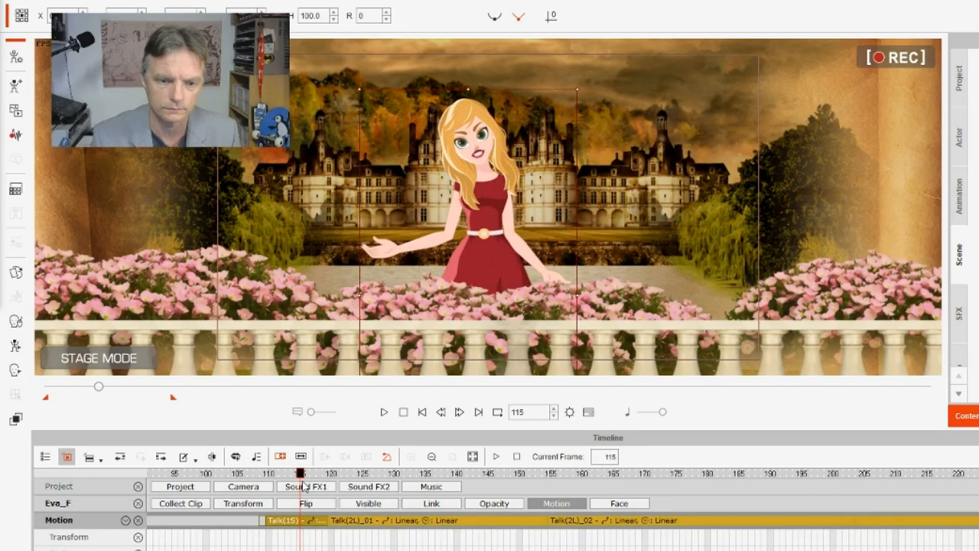
pyautogui.moveTo(303, 487); pyautogui.dragTo(439, 531)
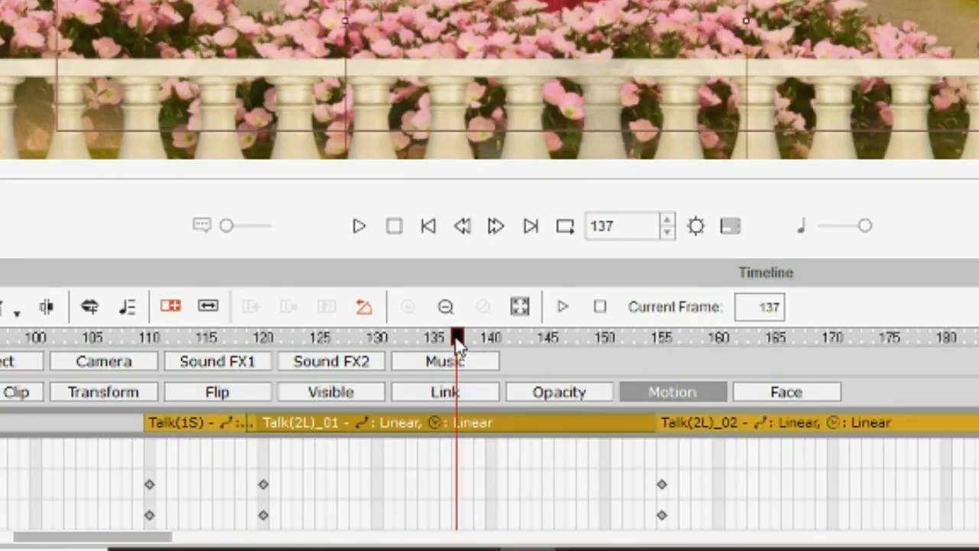
pyautogui.moveTo(457, 344); pyautogui.dragTo(500, 429)
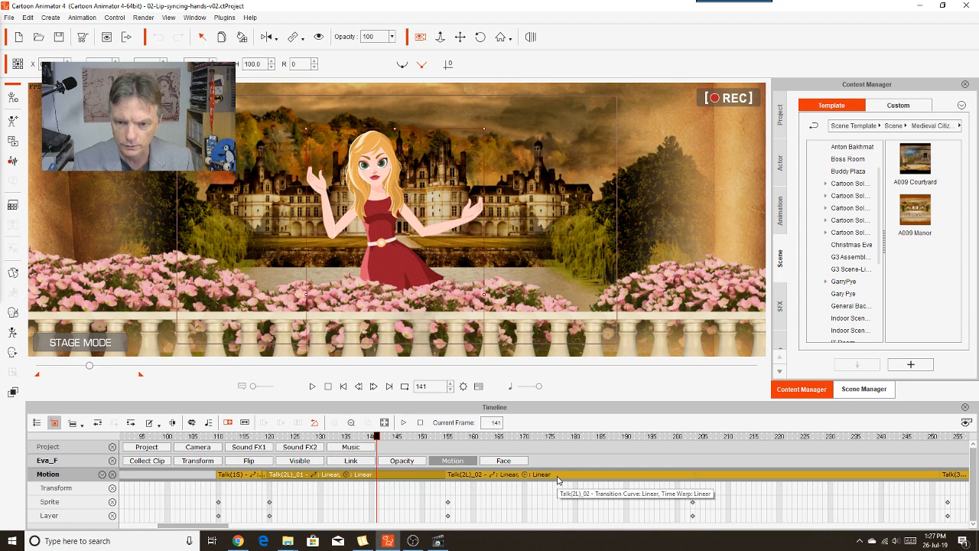
# Step: Examine the gestures in Eva_F's Talk(2L)_02 and Talk(3E) motion clips, and return the timeline view to the start
pyautogui.click(510, 475)
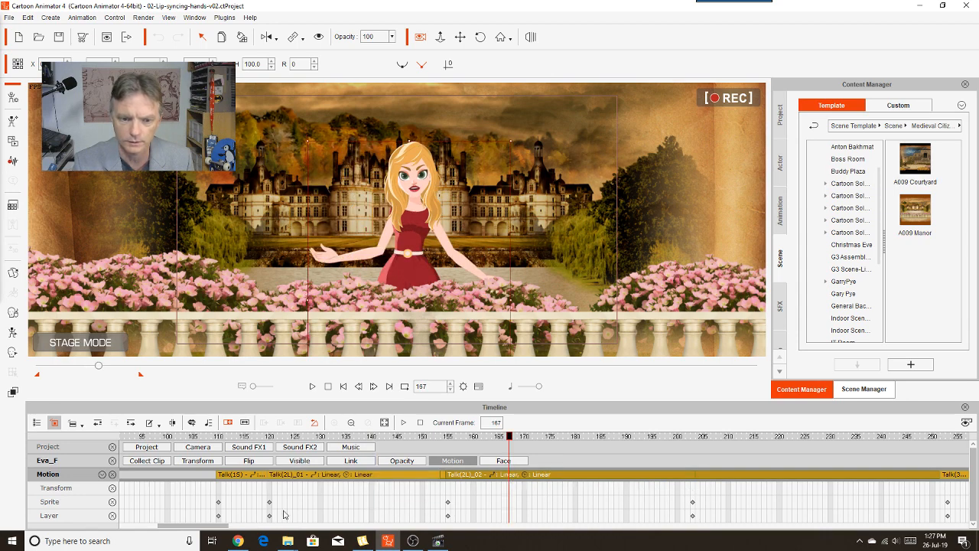
pyautogui.moveTo(187, 477); pyautogui.dragTo(804, 550)
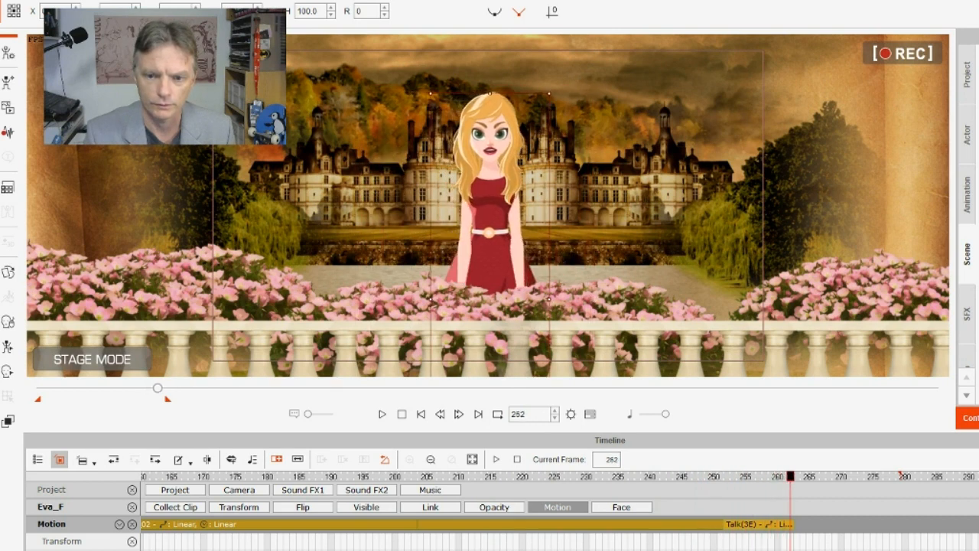
pyautogui.click(747, 527)
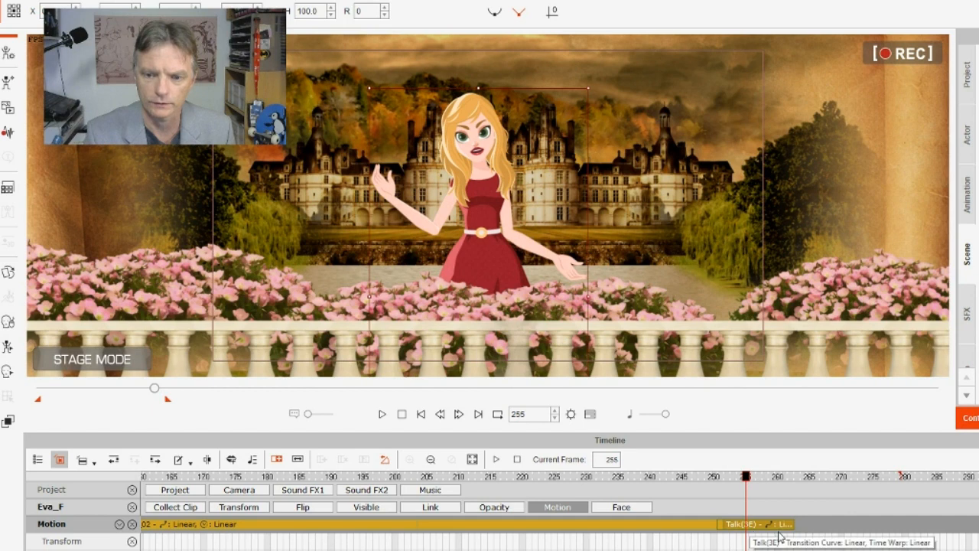
pyautogui.moveTo(753, 481); pyautogui.dragTo(823, 496)
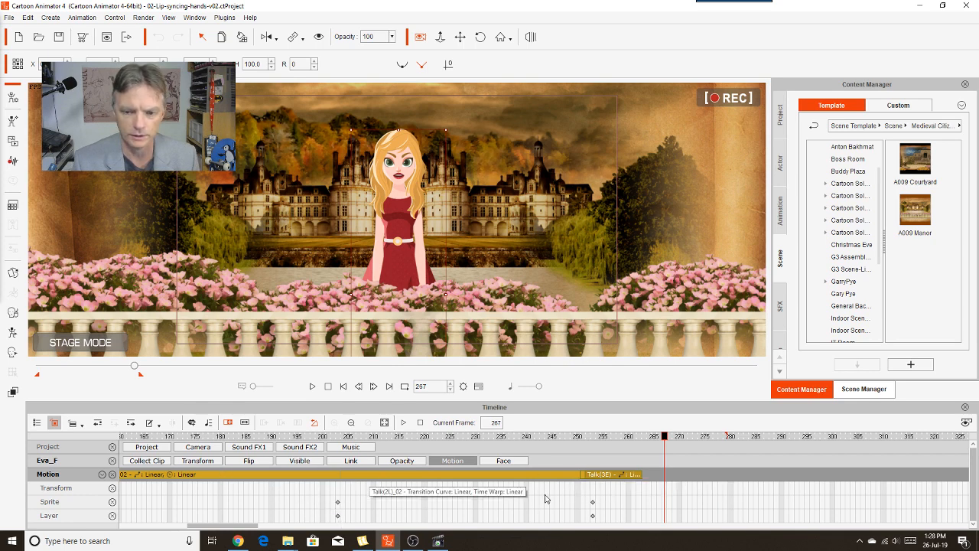
pyautogui.click(609, 479)
pyautogui.moveTo(608, 478)
pyautogui.mouseDown()
pyautogui.moveTo(620, 483)
pyautogui.moveTo(610, 483)
pyautogui.mouseUp()
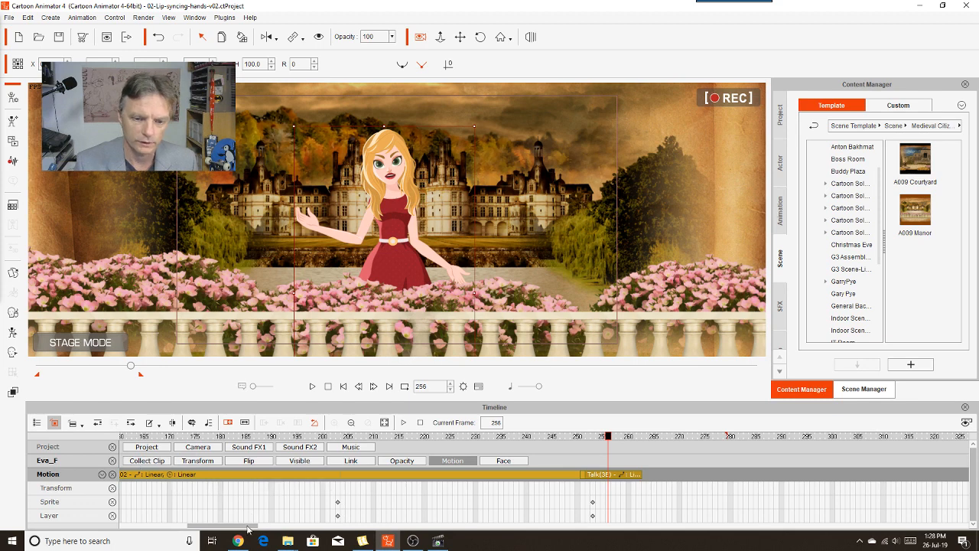
pyautogui.moveTo(247, 526); pyautogui.dragTo(157, 528)
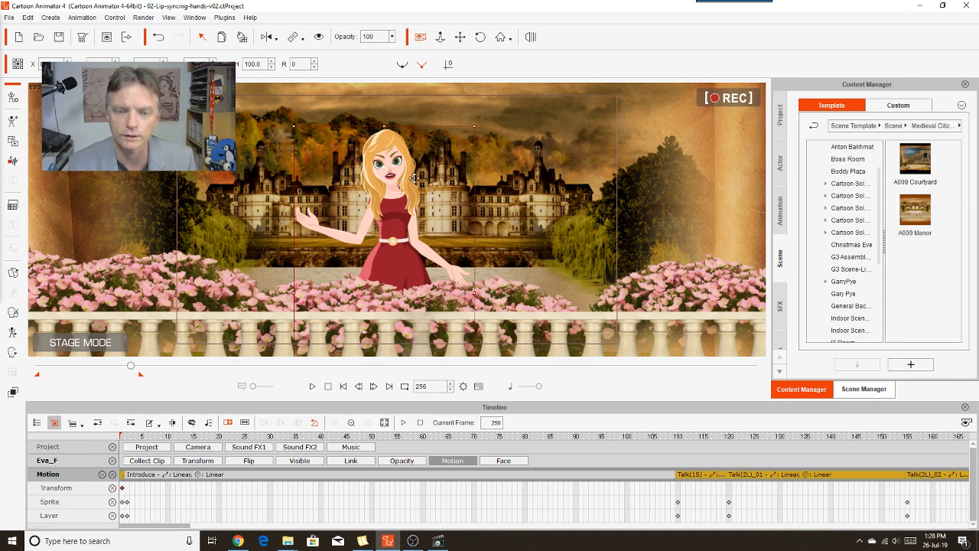
pyautogui.click(327, 386)
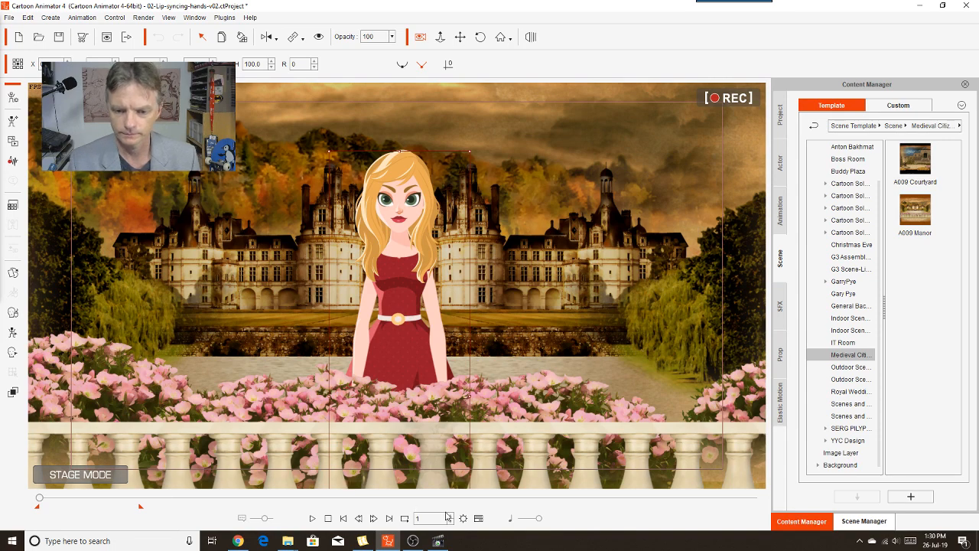
# Step: Reopen and enlarge the timeline, show Eva_F's Face track and expand its Voice Clip to display the waveform
pyautogui.click(478, 518)
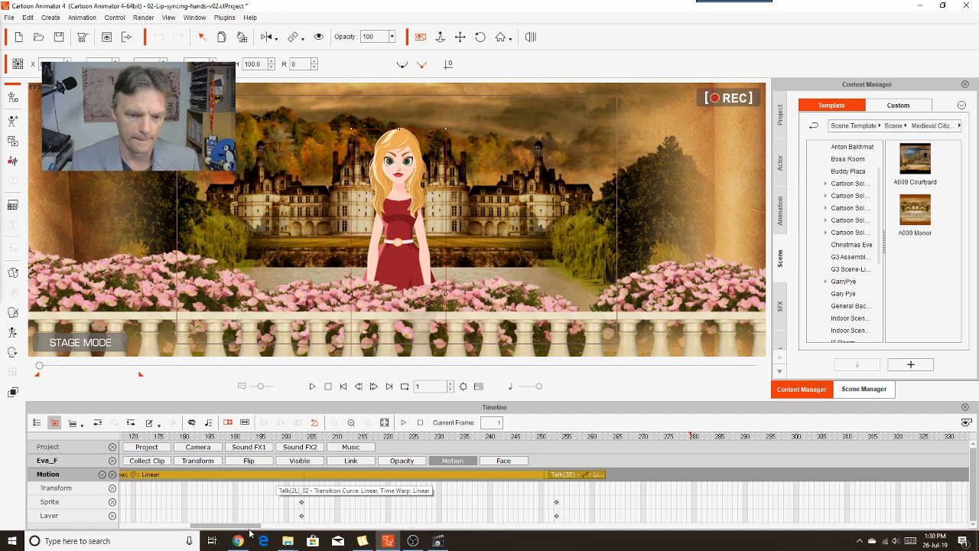
pyautogui.moveTo(247, 526); pyautogui.dragTo(167, 542)
pyautogui.click(344, 478)
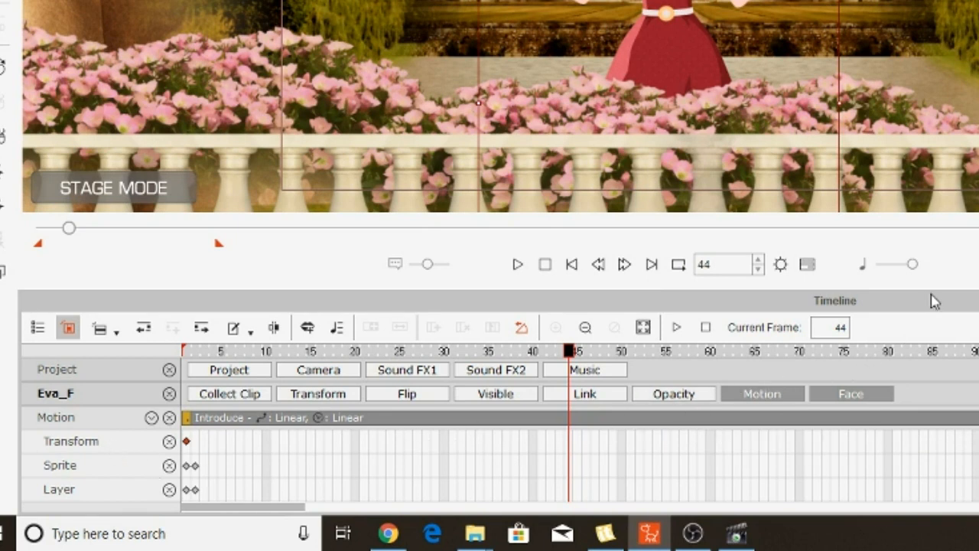
pyautogui.moveTo(929, 287); pyautogui.dragTo(949, 169)
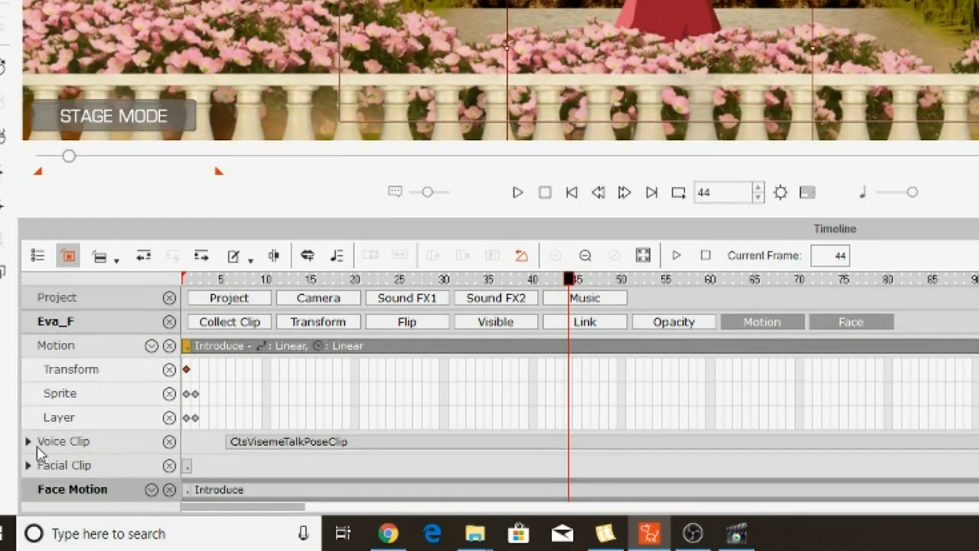
pyautogui.click(28, 442)
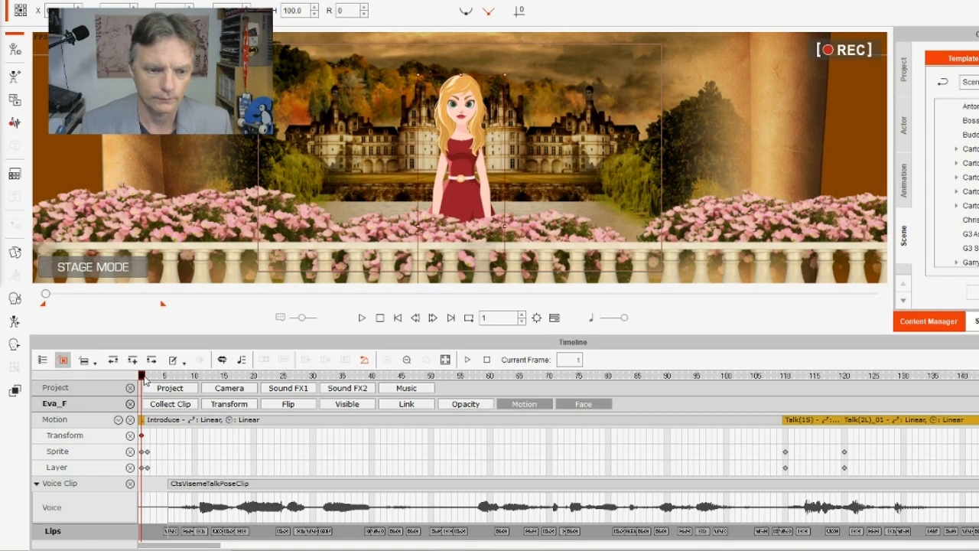
# Step: Locate the arm gesture against the voice waveform and set a full-body motion key for Eva_F at frame 22
pyautogui.moveTo(148, 376); pyautogui.dragTo(244, 422)
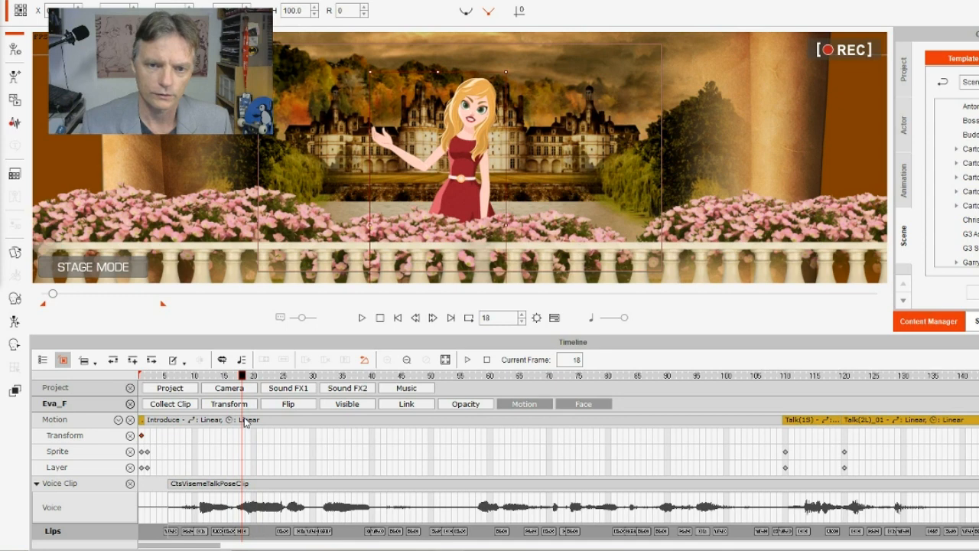
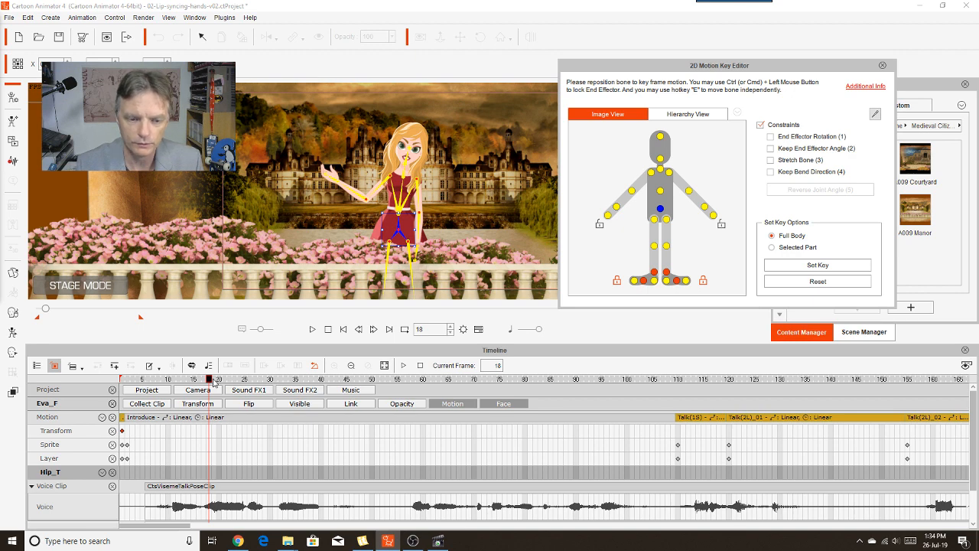
pyautogui.click(204, 381)
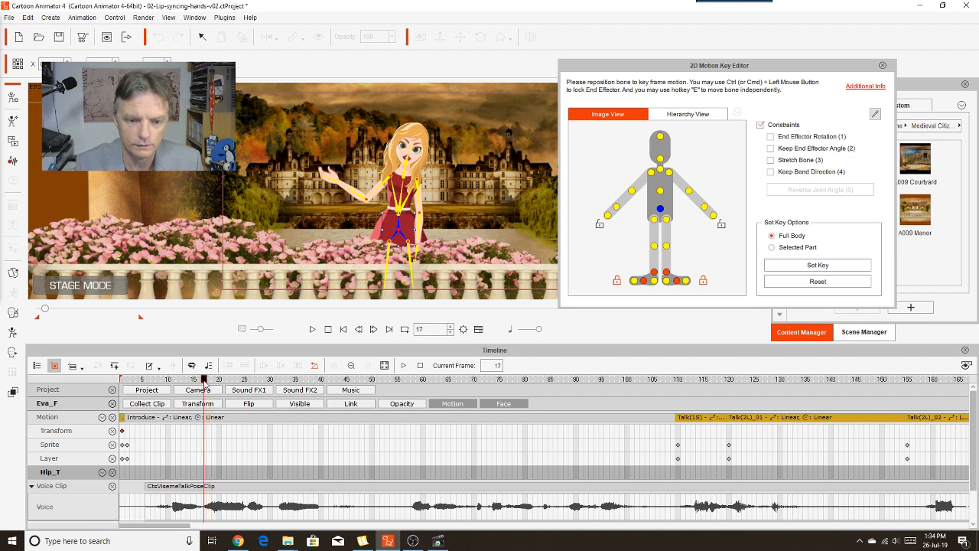
pyautogui.moveTo(204, 380); pyautogui.dragTo(231, 391)
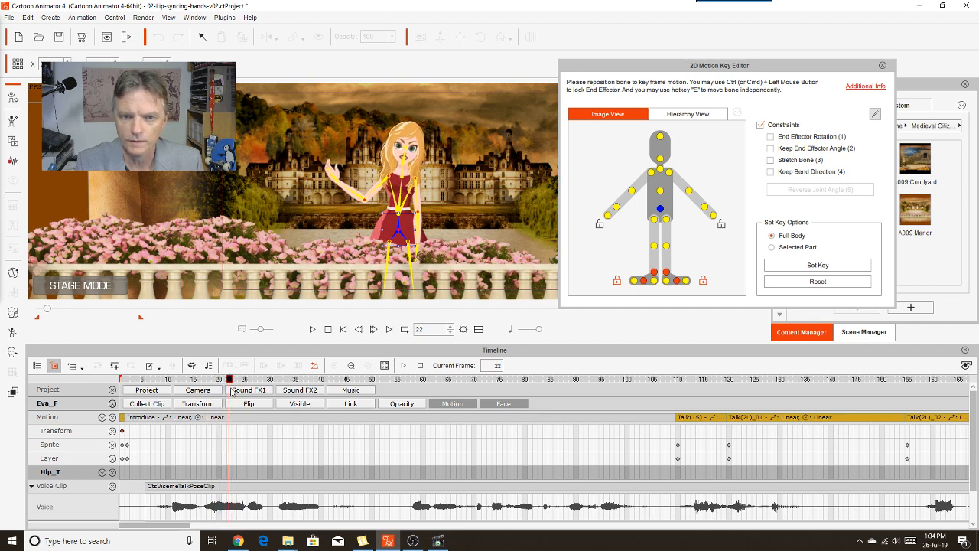
pyautogui.moveTo(231, 391); pyautogui.dragTo(209, 390)
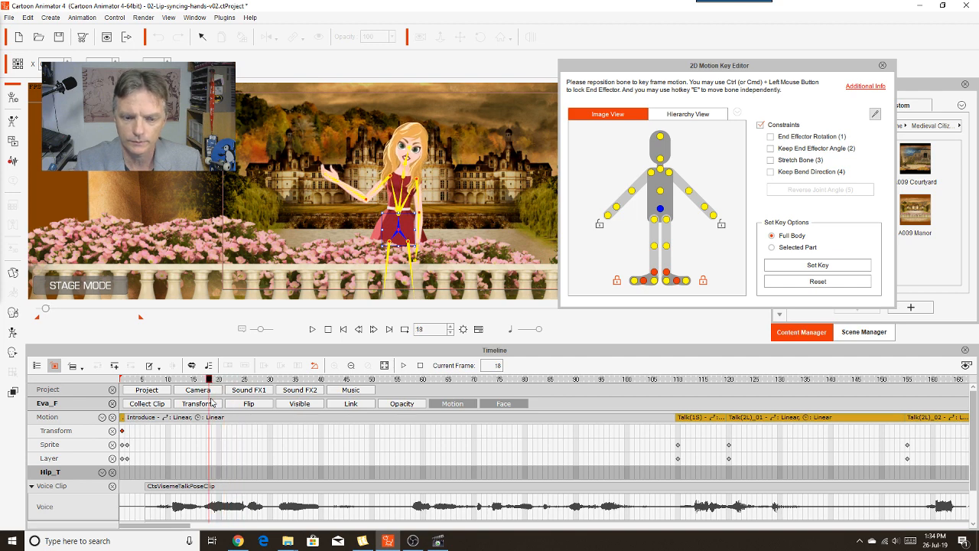
pyautogui.moveTo(211, 380); pyautogui.dragTo(230, 377)
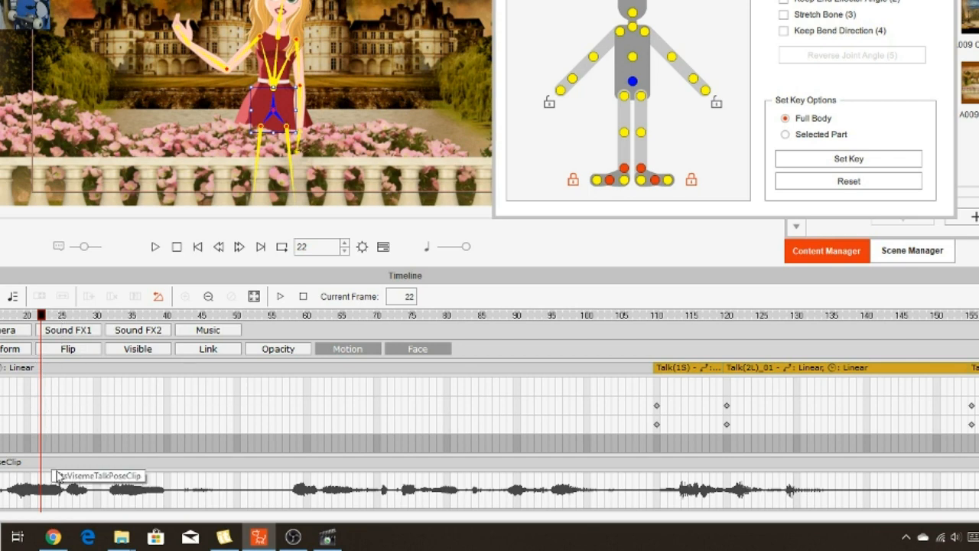
pyautogui.click(1, 367)
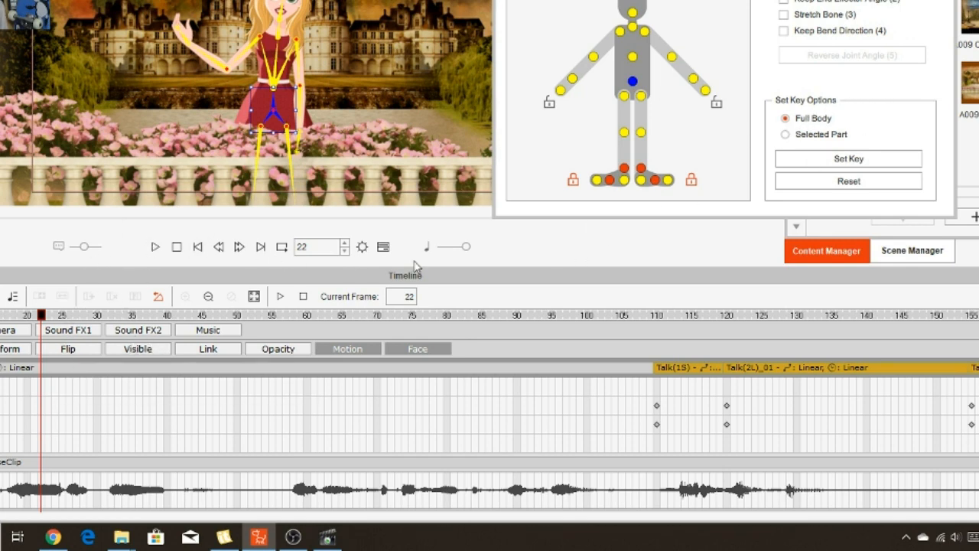
pyautogui.click(846, 162)
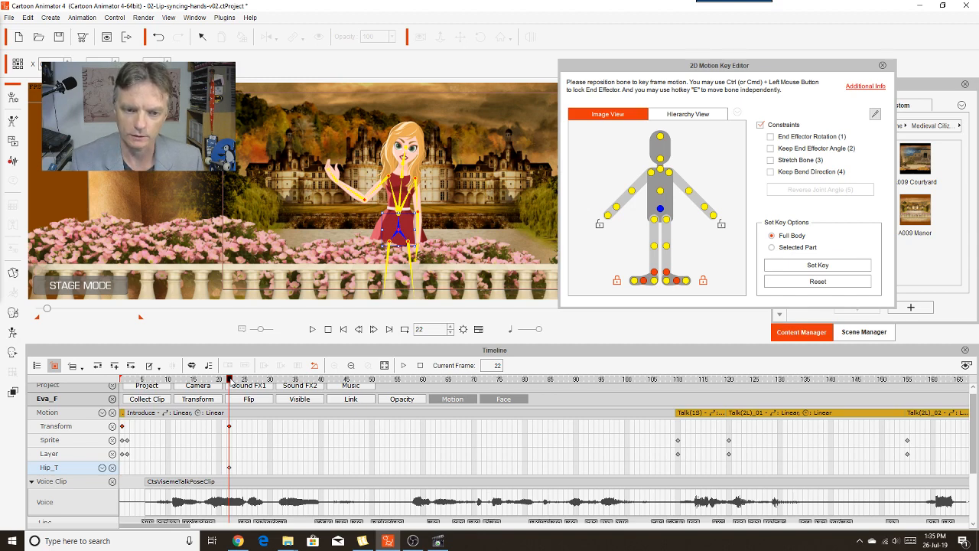
# Step: Set a full-body motion key at frame 39, where both of Eva_F's arms are raised
pyautogui.moveTo(230, 380); pyautogui.dragTo(289, 393)
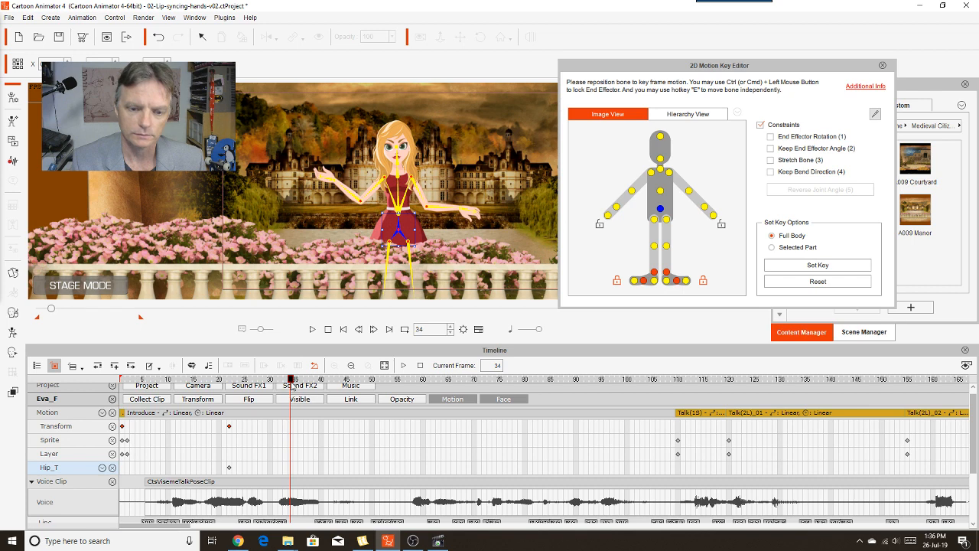
pyautogui.moveTo(291, 388); pyautogui.dragTo(315, 407)
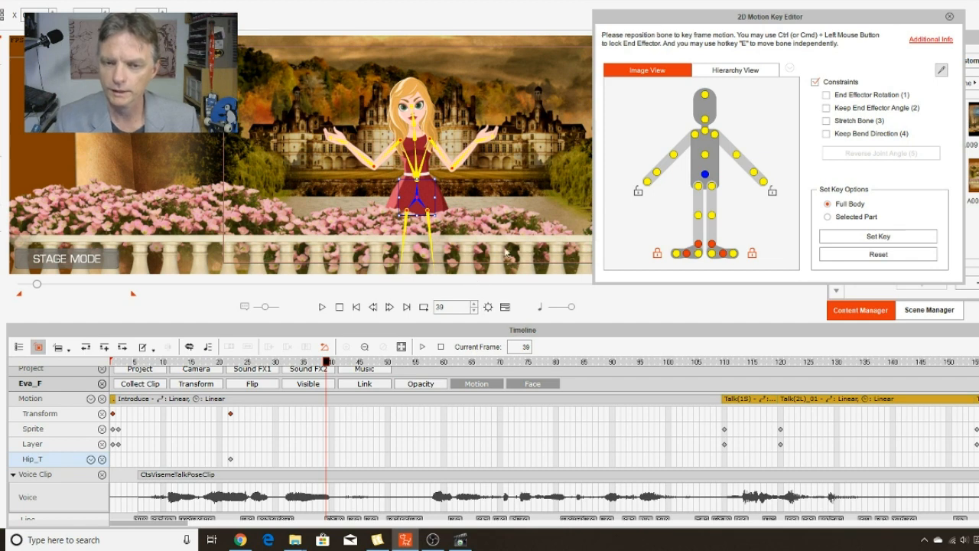
pyautogui.click(885, 242)
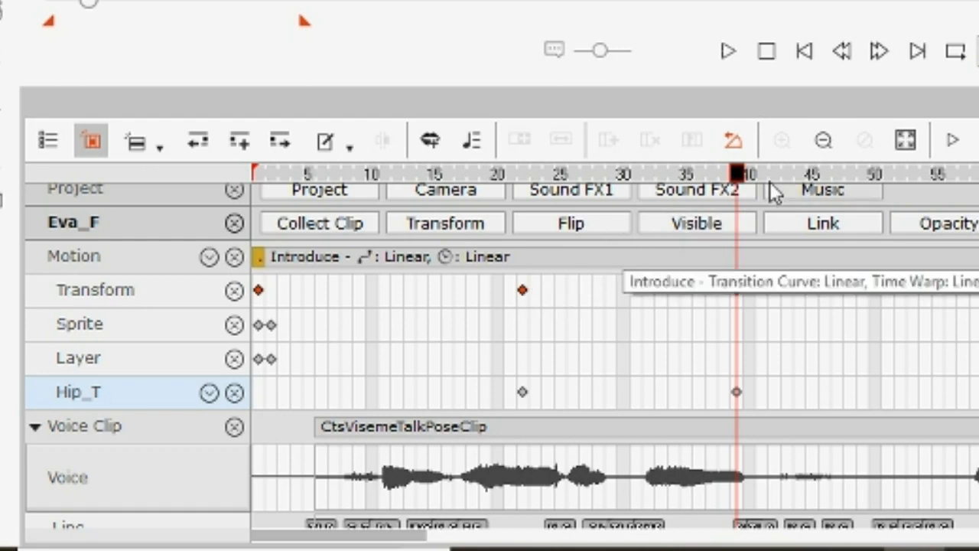
# Step: At frame 29, raise Eva_F's right hand bone beside her face so the forearm bends upward
pyautogui.moveTo(738, 173); pyautogui.dragTo(523, 222)
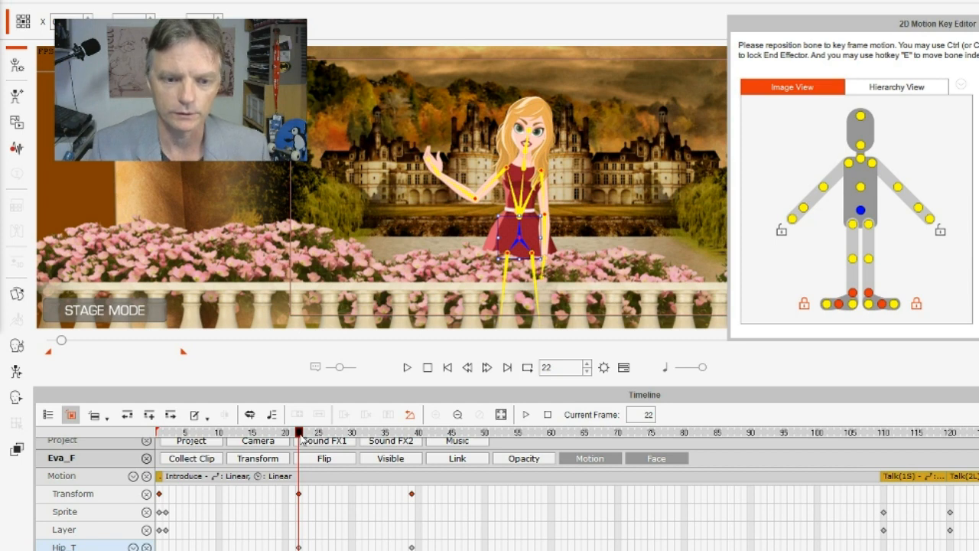
pyautogui.moveTo(302, 439); pyautogui.dragTo(345, 448)
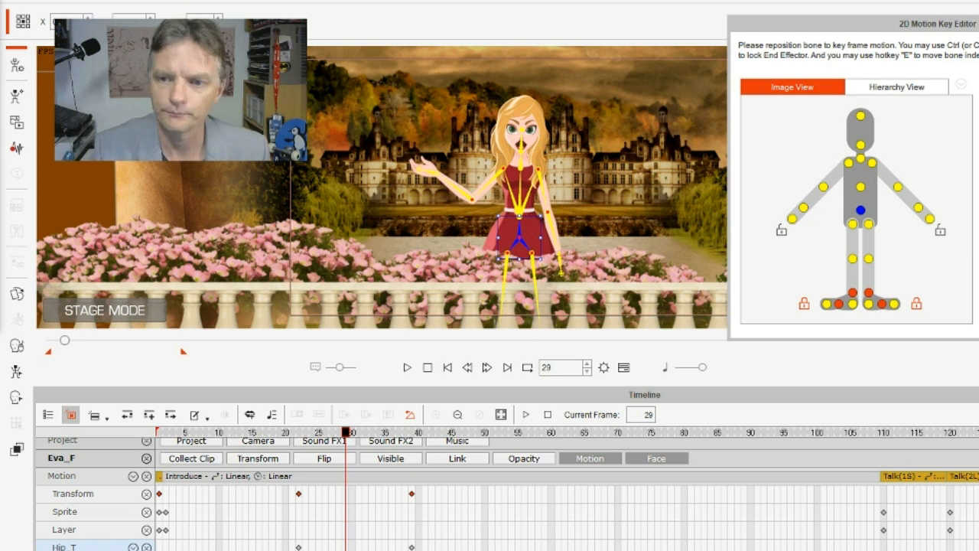
pyautogui.click(434, 168)
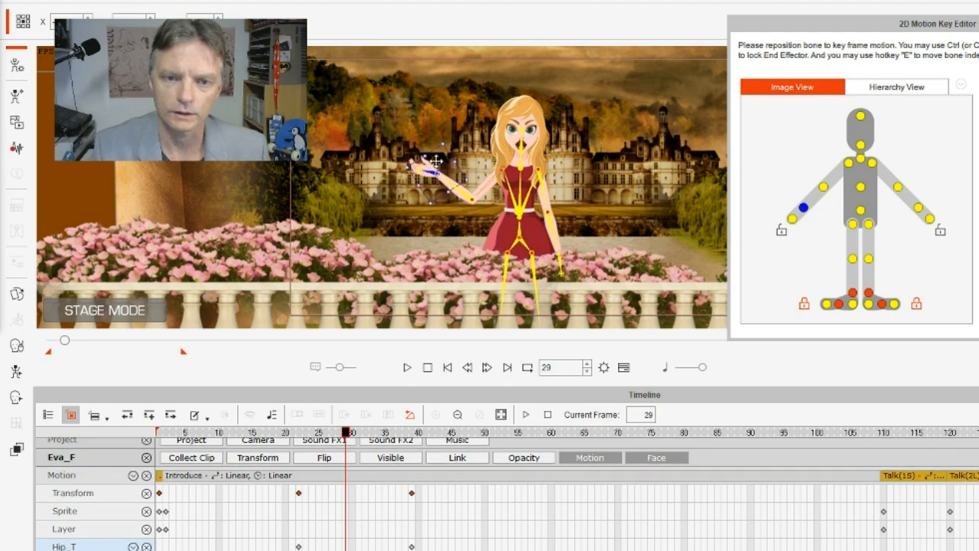
pyautogui.moveTo(434, 161); pyautogui.dragTo(461, 142)
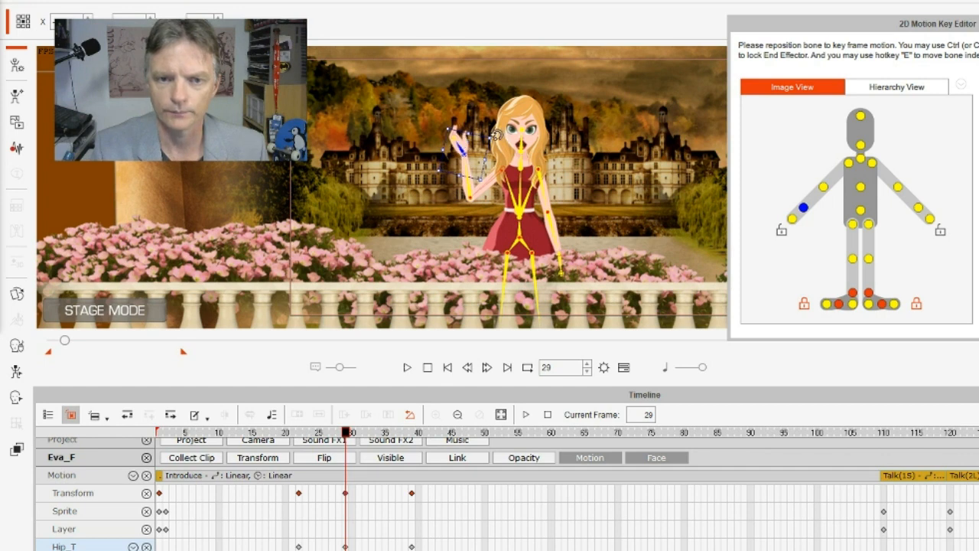
pyautogui.moveTo(496, 135); pyautogui.dragTo(504, 165)
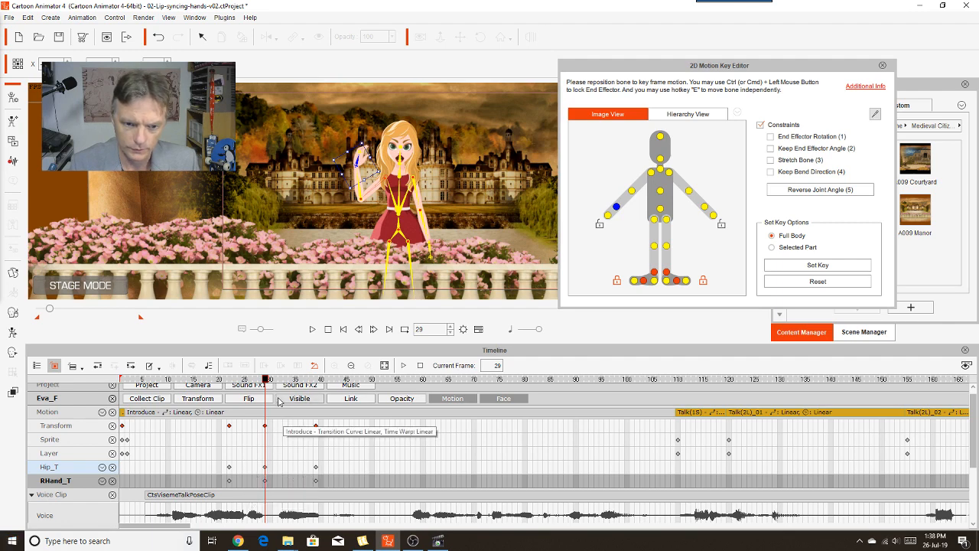
# Step: Review the hand movement up to frame 51, return to frame 29 and close the 2D Motion Key Editor
pyautogui.click(260, 381)
pyautogui.moveTo(259, 383); pyautogui.dragTo(380, 468)
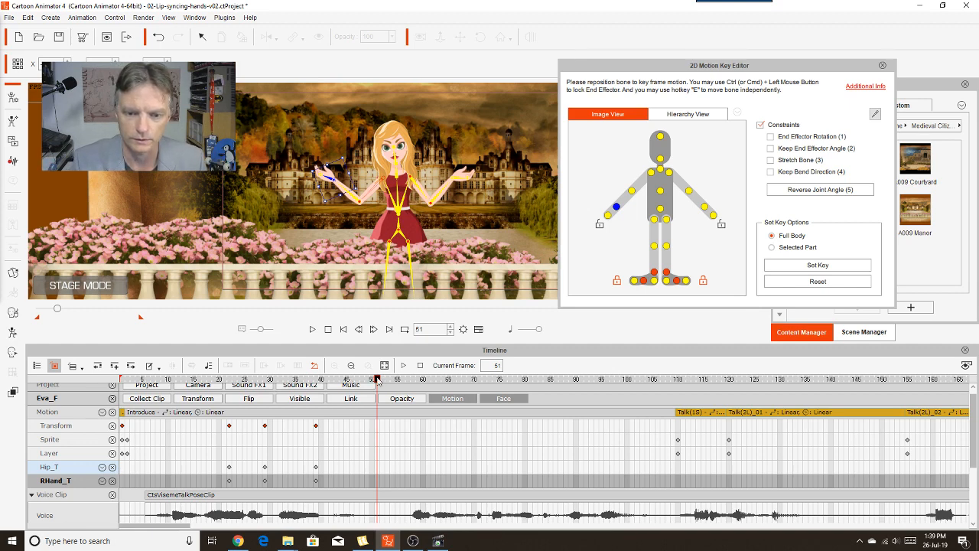
pyautogui.moveTo(377, 380); pyautogui.dragTo(267, 390)
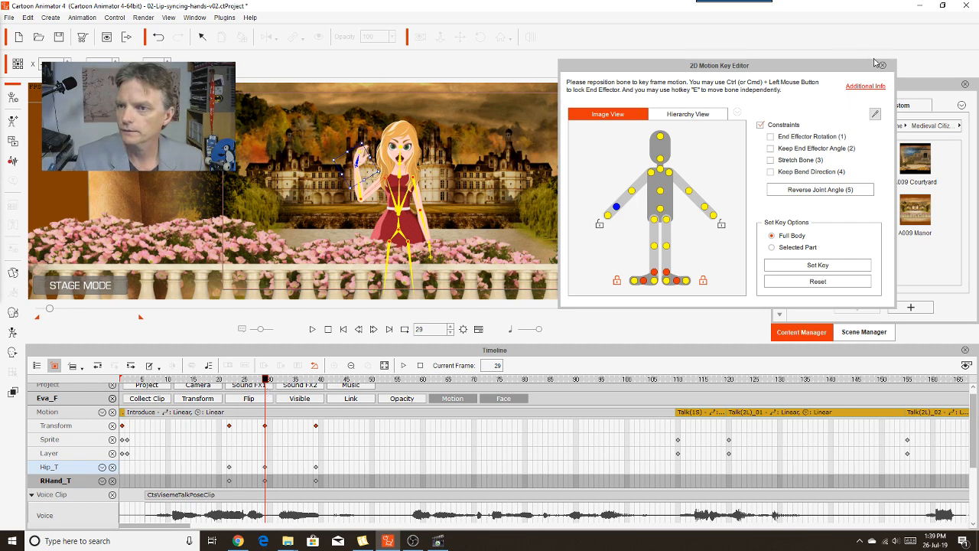
pyautogui.click(883, 66)
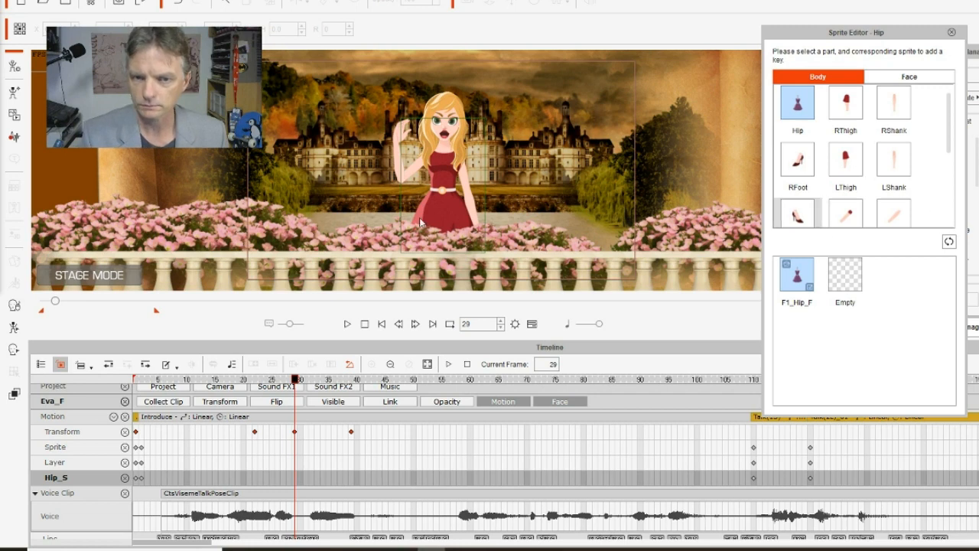
# Step: Assign the 21_Pick sprite to Eva_F's right hand at frame 29
pyautogui.click(400, 132)
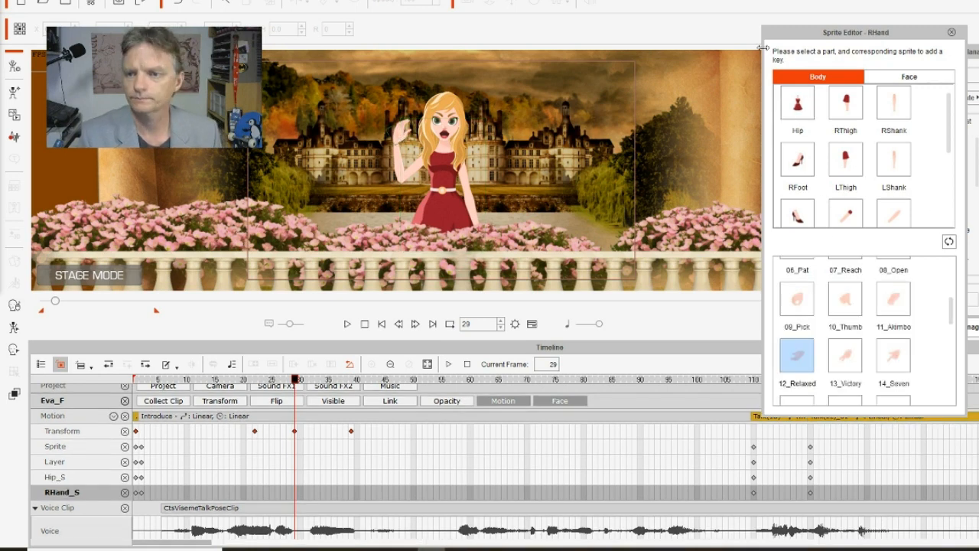
pyautogui.scroll(-1, 865, 153)
pyautogui.scroll(-5, 903, 329)
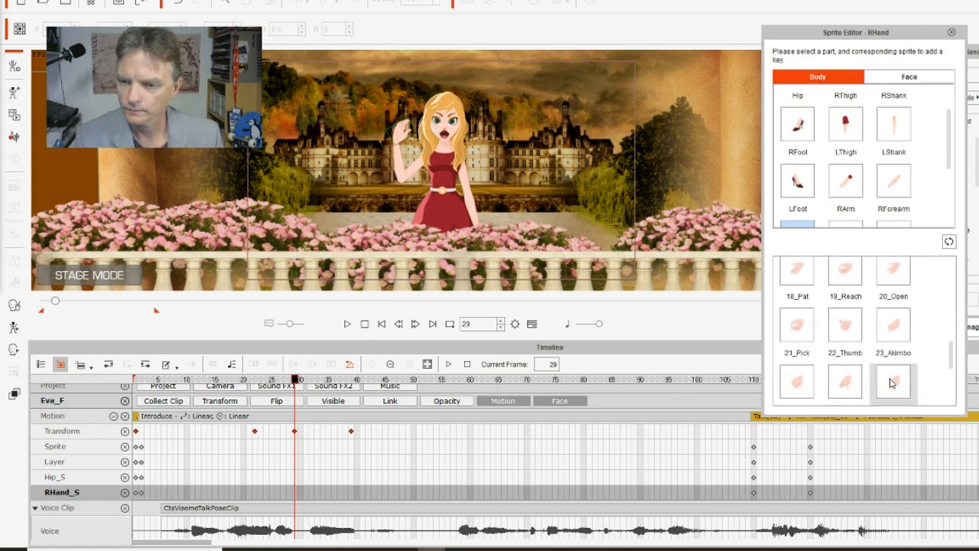
pyautogui.click(797, 326)
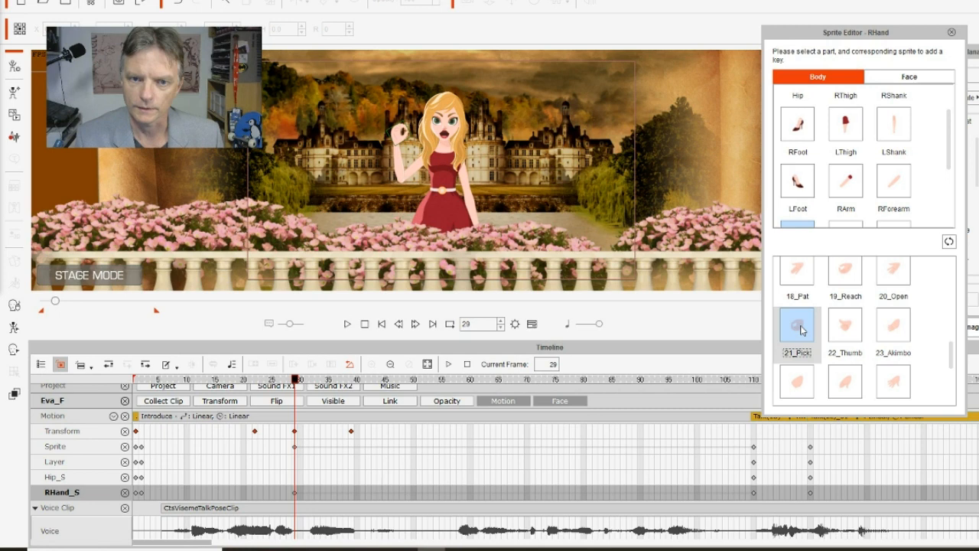
# Step: Try the 24_Fist and 27_Fist sprites on the right hand at frame 29 and switch back to 21_Pick
pyautogui.click(801, 381)
pyautogui.scroll(-1, 803, 382)
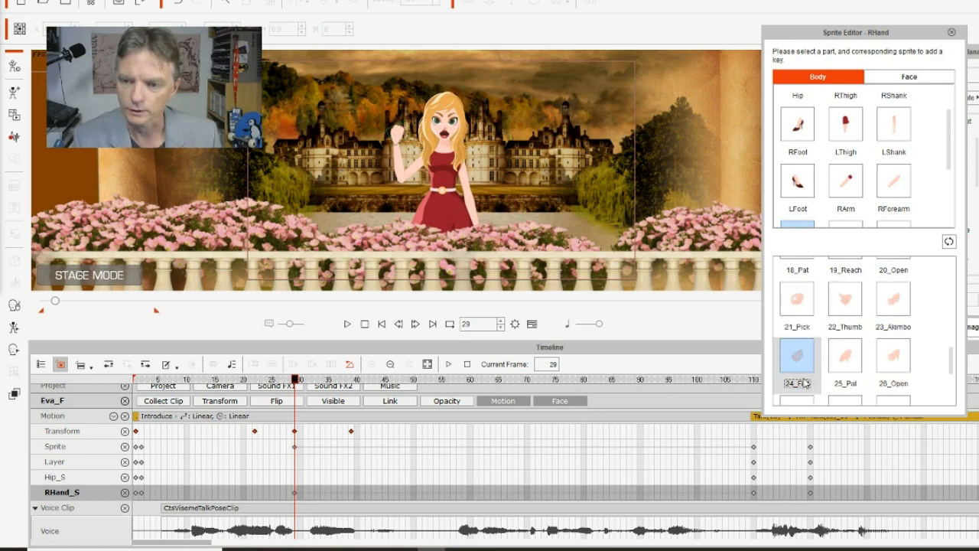
pyautogui.moveTo(952, 361); pyautogui.dragTo(952, 375)
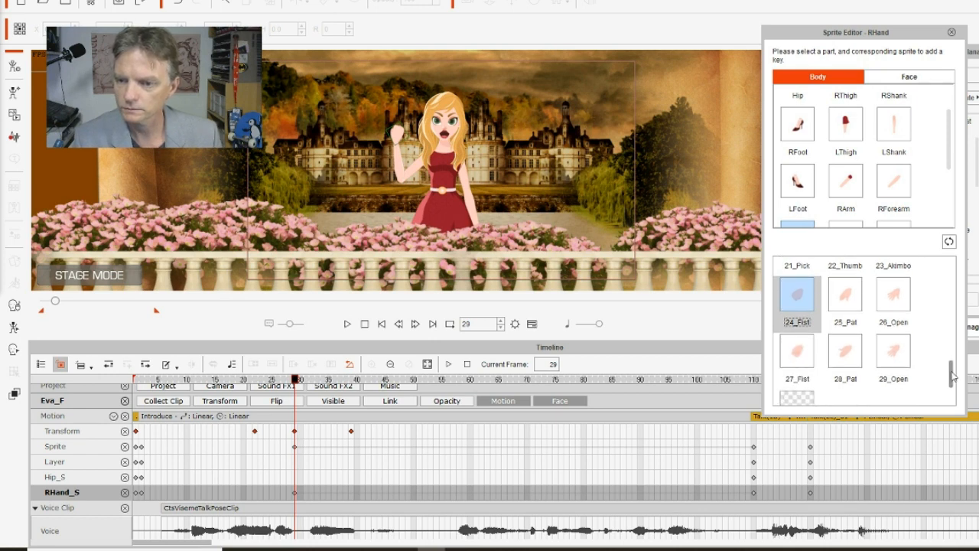
pyautogui.click(795, 355)
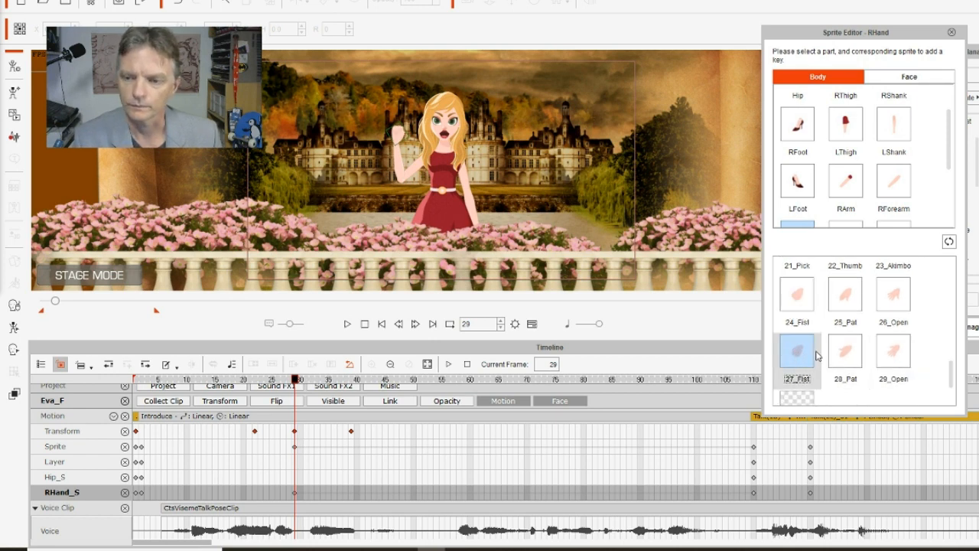
pyautogui.click(802, 302)
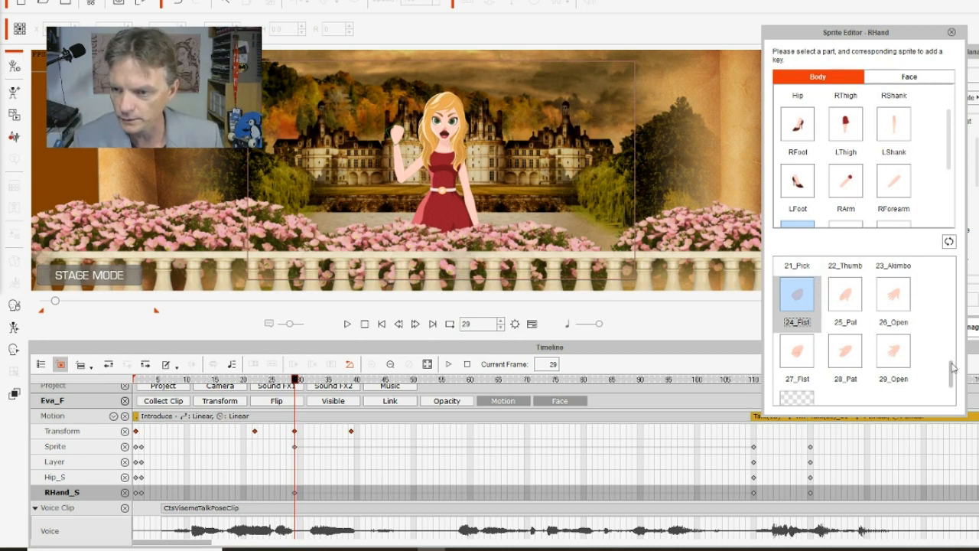
pyautogui.moveTo(953, 368); pyautogui.dragTo(956, 352)
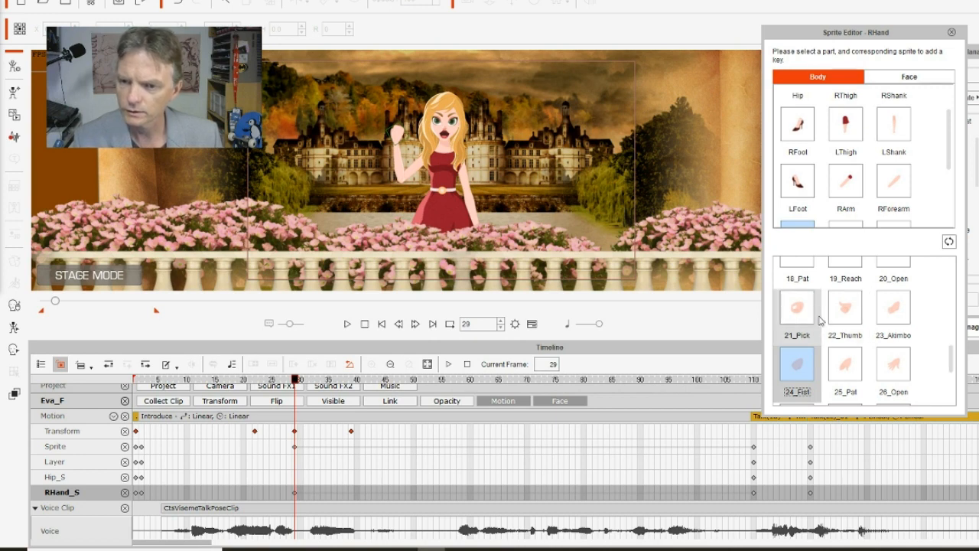
pyautogui.click(797, 307)
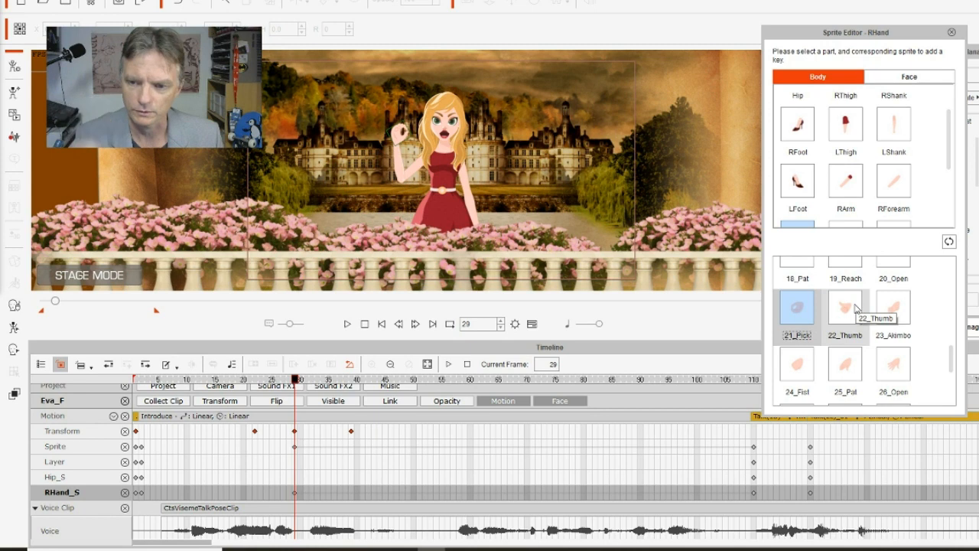
# Step: Compare the 17_Fist, 15_OK and 16_One sprites on the right hand at frame 29, ending again with 21_Pick
pyautogui.moveTo(952, 357); pyautogui.dragTo(953, 331)
pyautogui.click(904, 321)
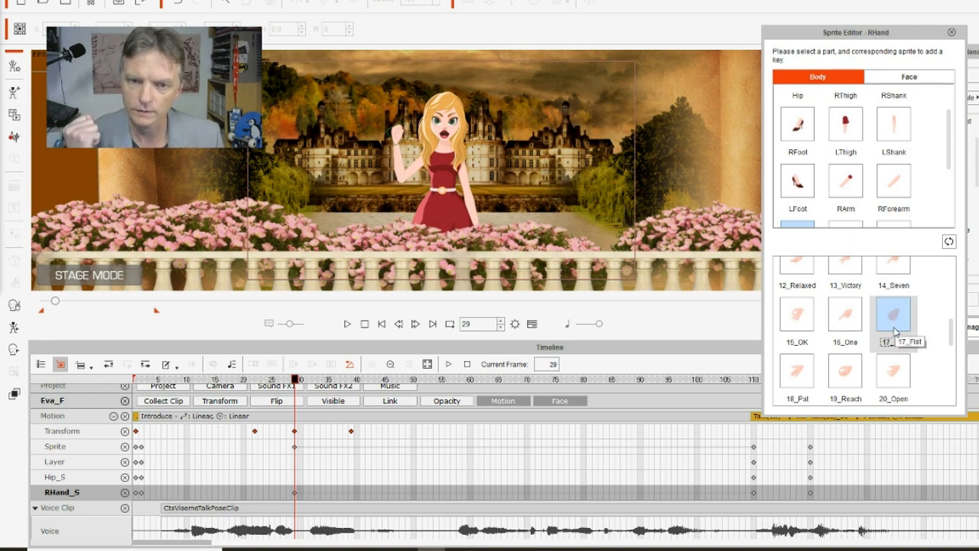
pyautogui.click(810, 317)
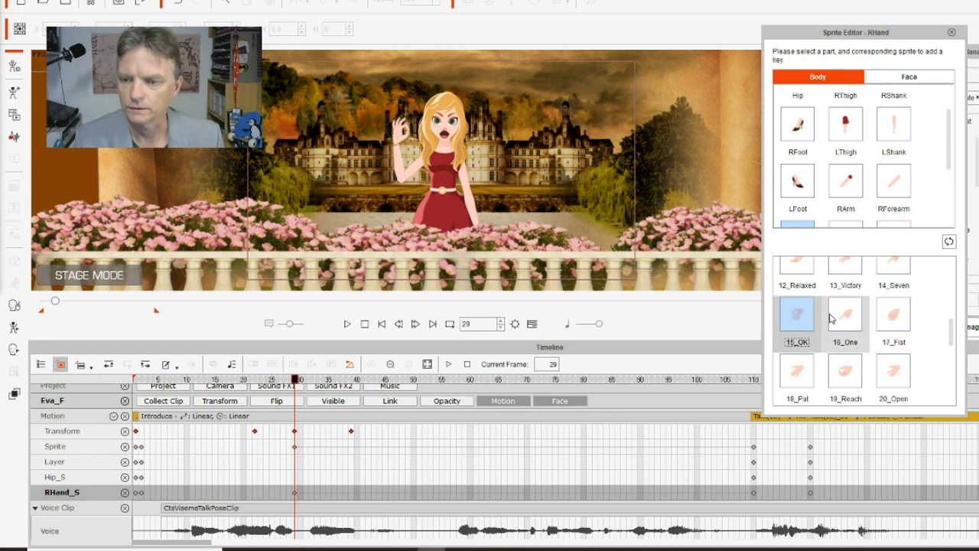
pyautogui.click(845, 314)
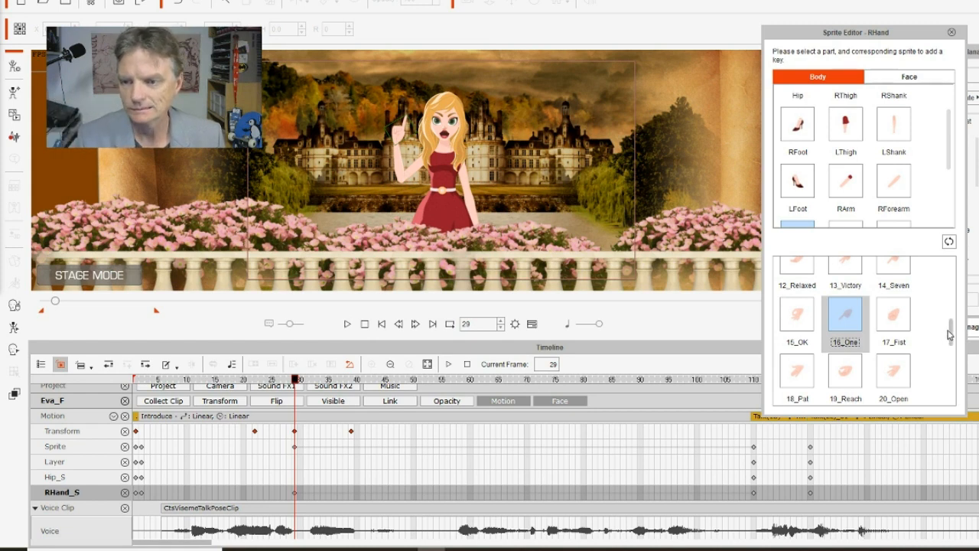
pyautogui.moveTo(952, 333); pyautogui.dragTo(947, 361)
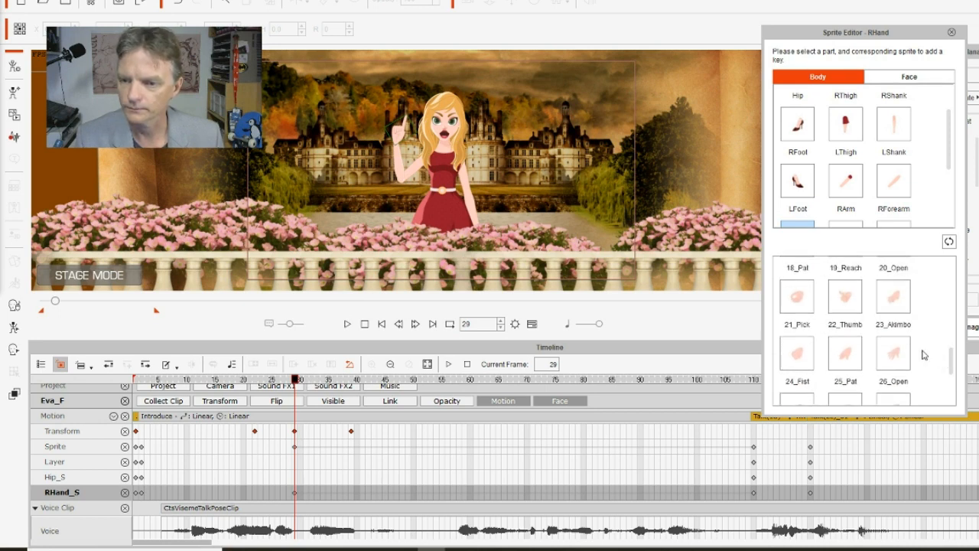
pyautogui.click(803, 306)
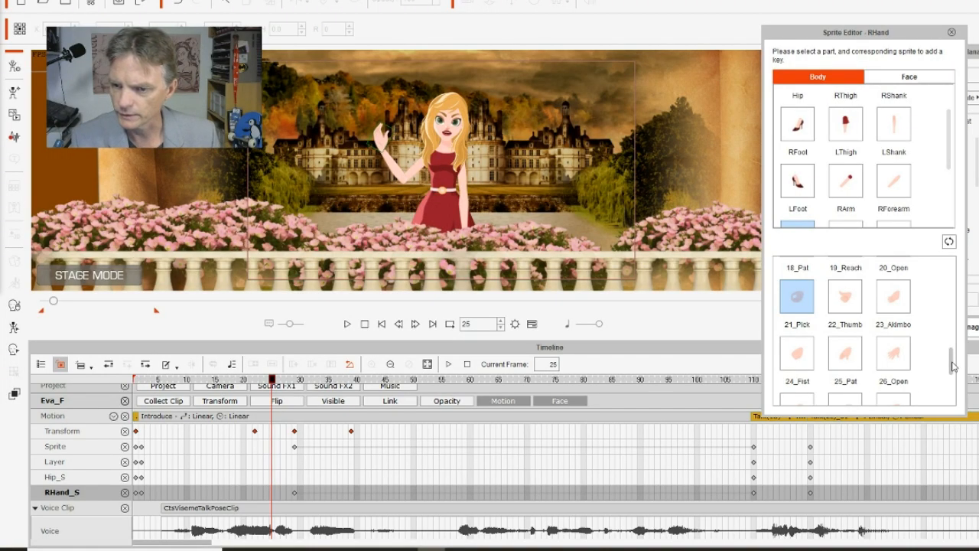
# Step: Try 20_Open on the right hand at frame 25 and settle on the 18_Pat sprite
pyautogui.moveTo(952, 367)
pyautogui.mouseDown()
pyautogui.moveTo(954, 383)
pyautogui.moveTo(962, 355)
pyautogui.mouseUp()
pyautogui.scroll(1, 929, 340)
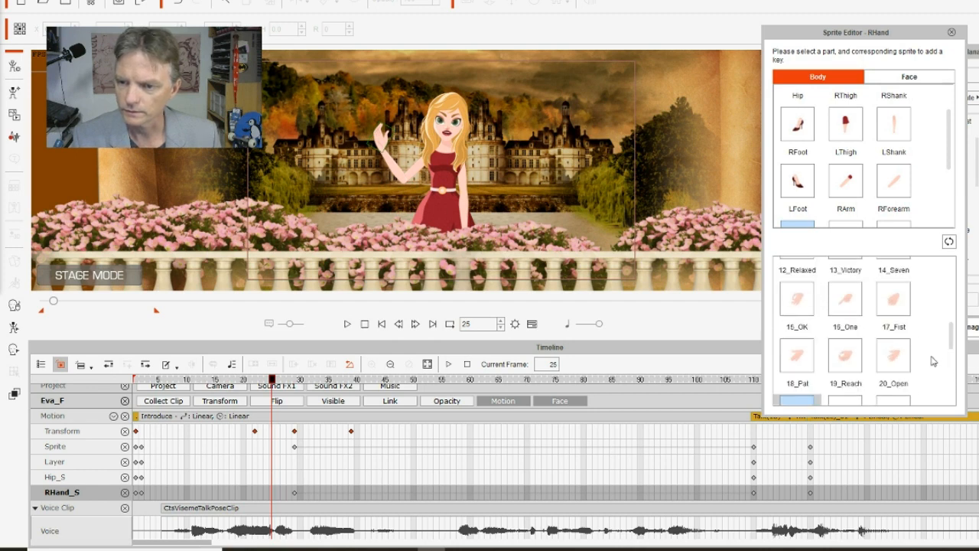
pyautogui.click(902, 366)
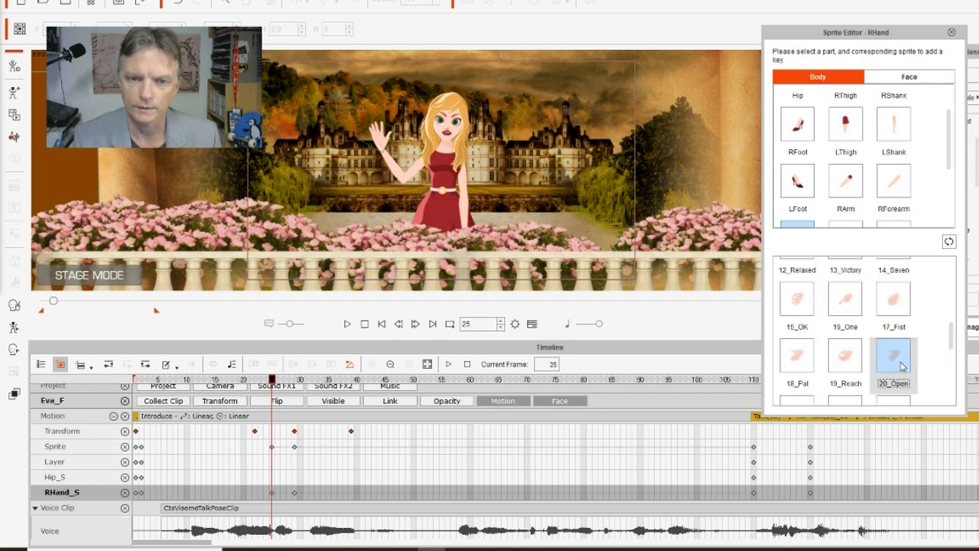
pyautogui.click(795, 367)
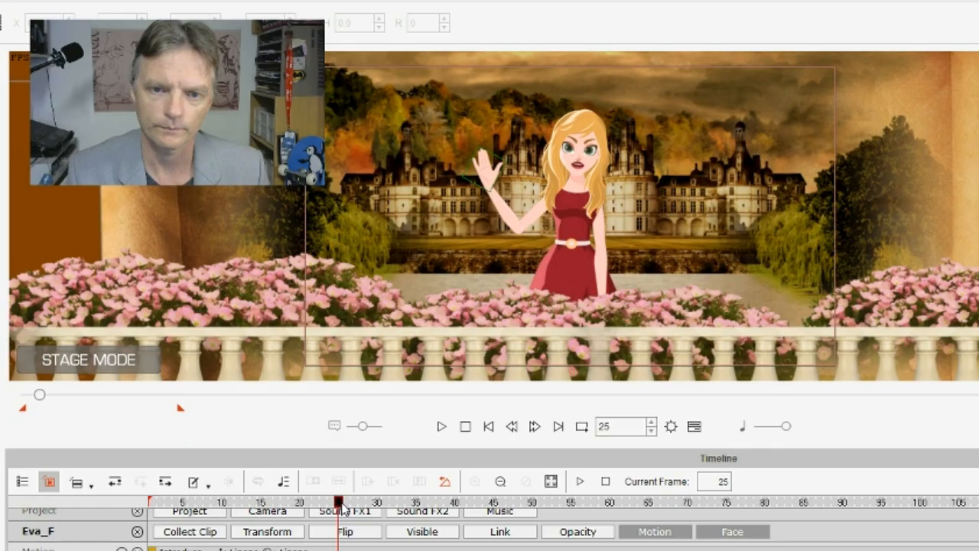
# Step: Go to frame 32, try 20_Open on the right hand and settle on the 18_Pat sprite
pyautogui.moveTo(342, 509); pyautogui.dragTo(372, 525)
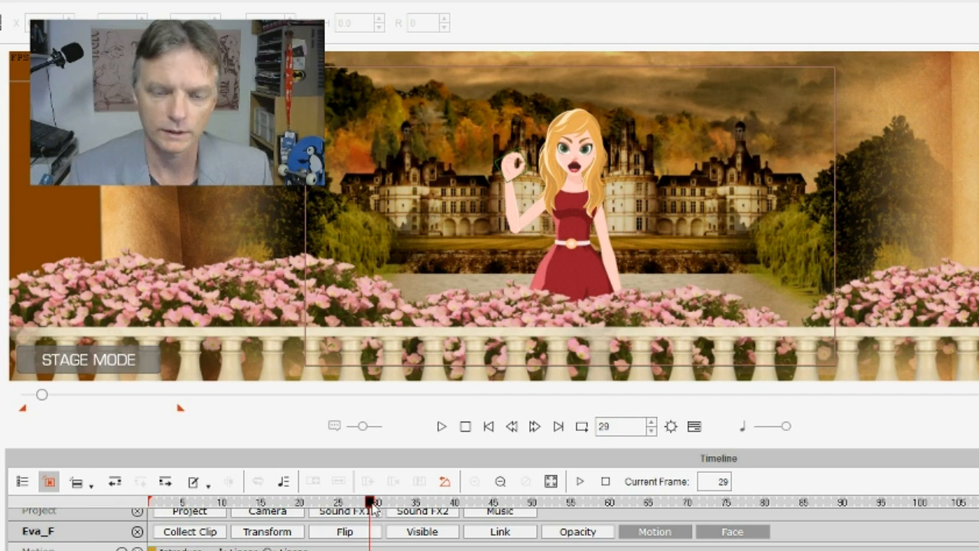
pyautogui.moveTo(370, 505); pyautogui.dragTo(384, 507)
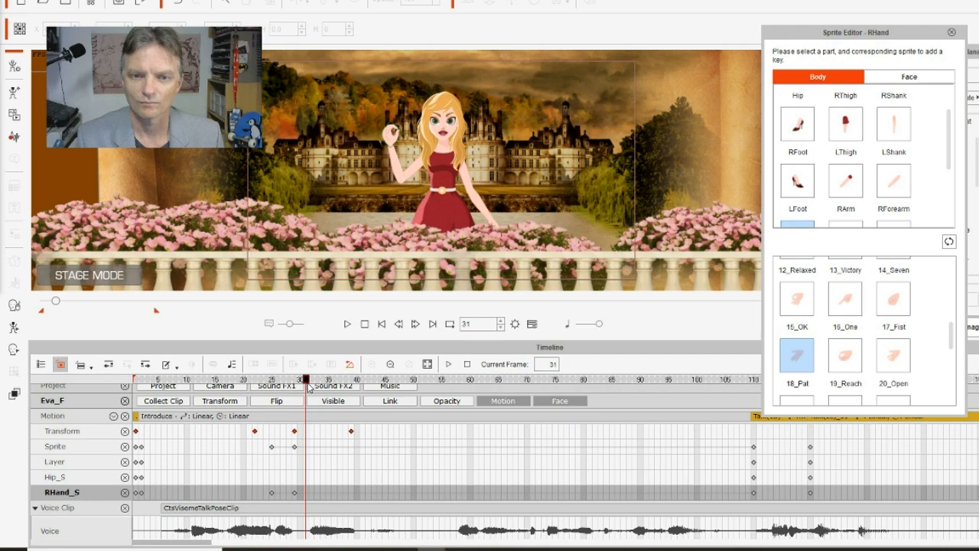
pyautogui.moveTo(309, 386); pyautogui.dragTo(310, 387)
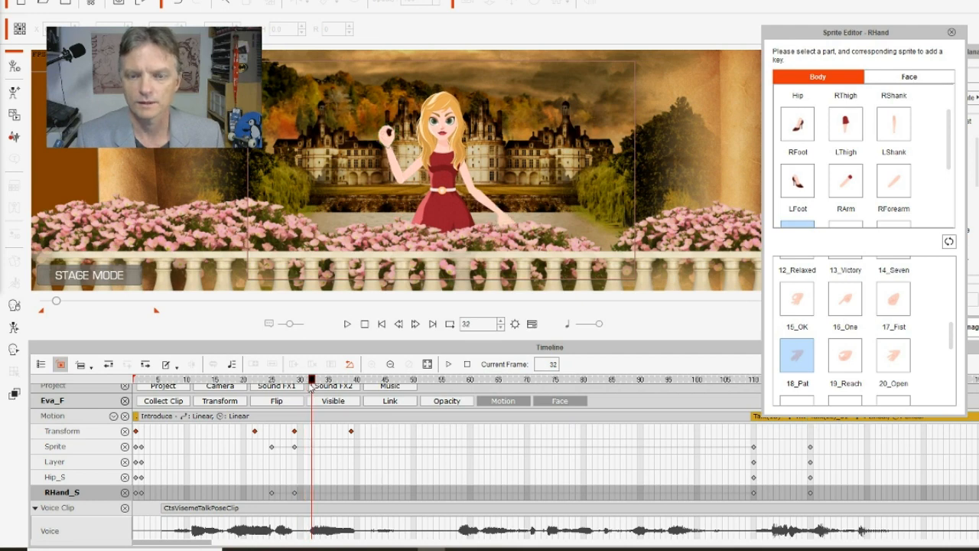
pyautogui.click(904, 361)
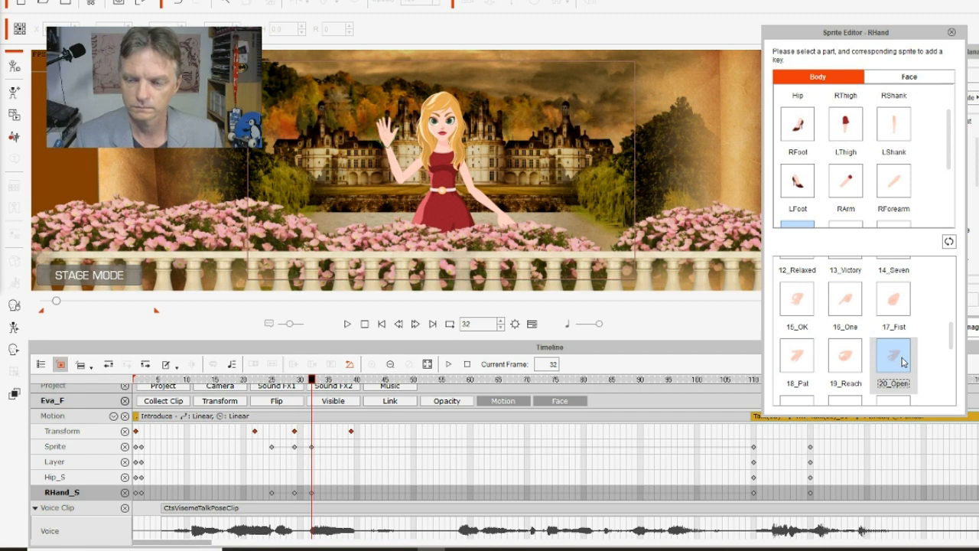
pyautogui.click(802, 361)
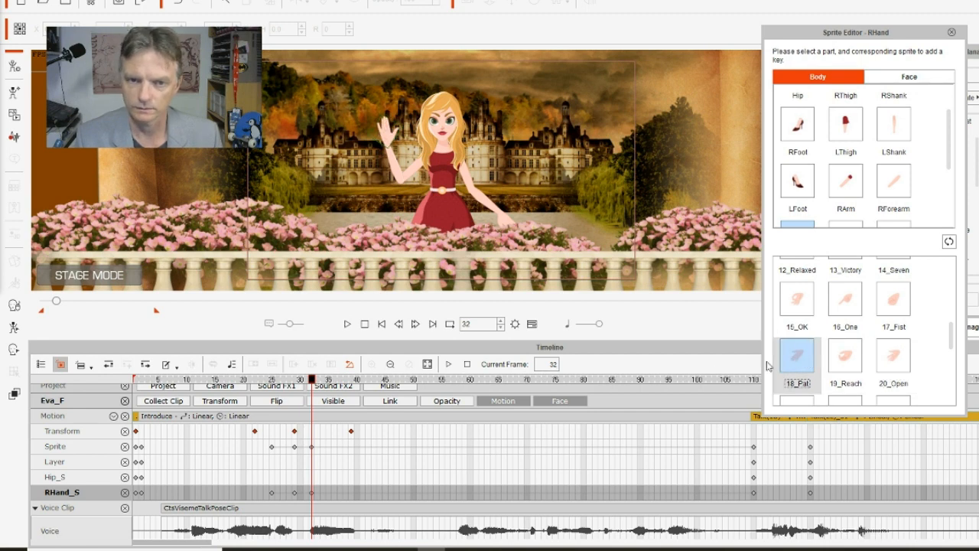
# Step: Advance to frame 35 and assign the 20_Open sprite to the right hand
pyautogui.click(317, 380)
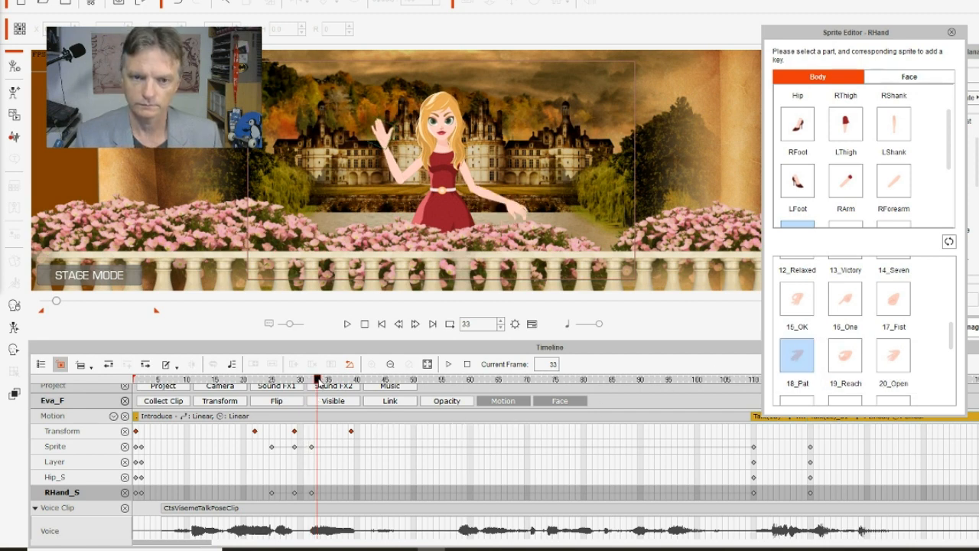
pyautogui.click(323, 380)
pyautogui.click(329, 380)
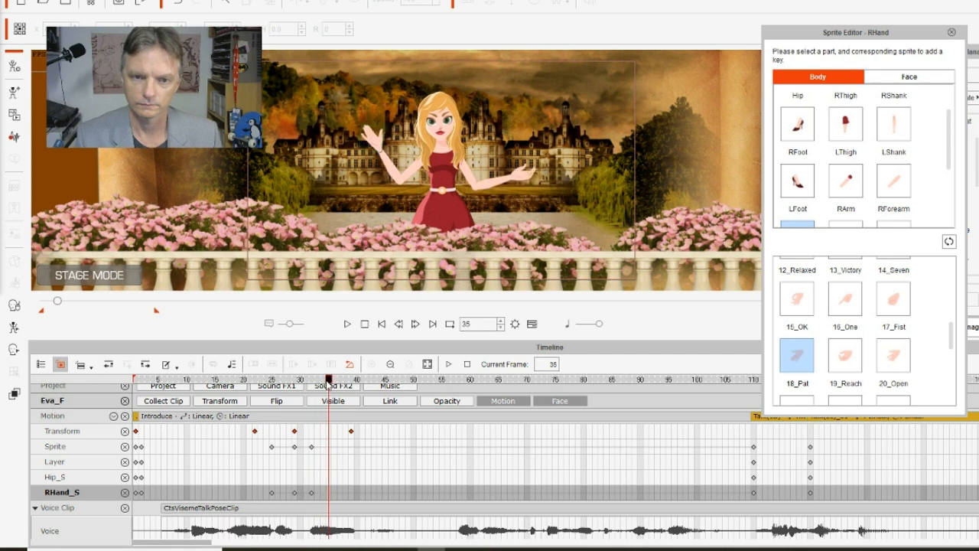
pyautogui.scroll(-1, 887, 328)
pyautogui.click(895, 318)
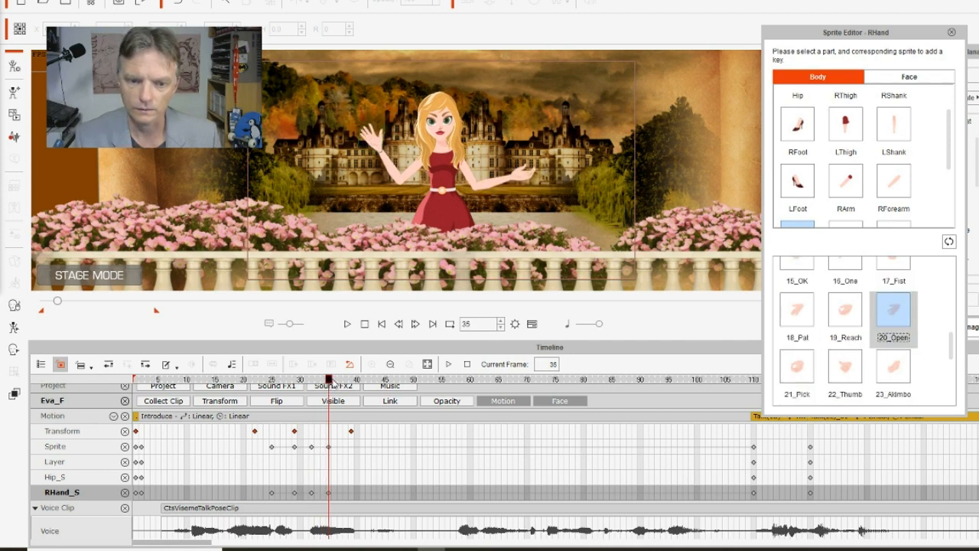
# Step: Check the right hand frame by frame up to frame 39 and flip its 20_Open sprite there
pyautogui.click(324, 381)
pyautogui.click(329, 380)
pyautogui.click(335, 382)
pyautogui.click(341, 380)
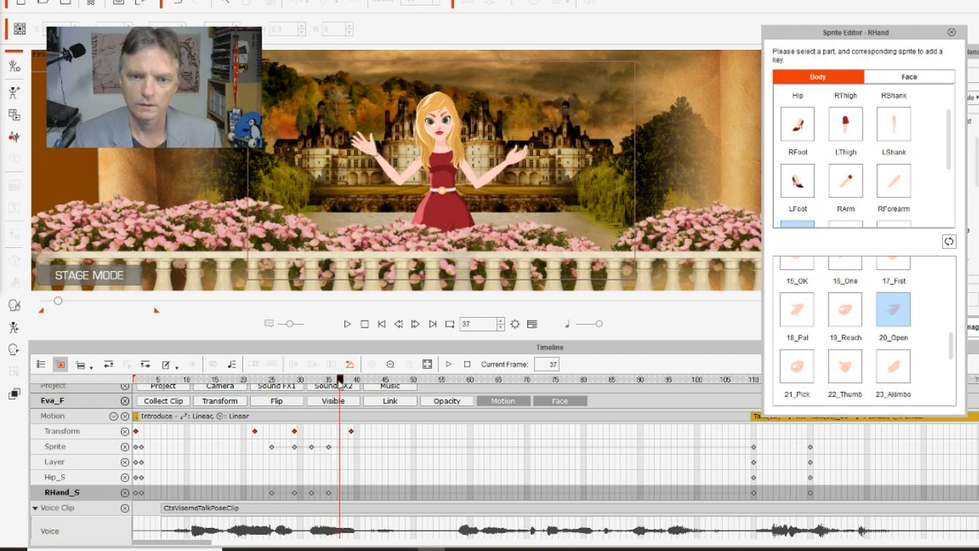
pyautogui.click(346, 381)
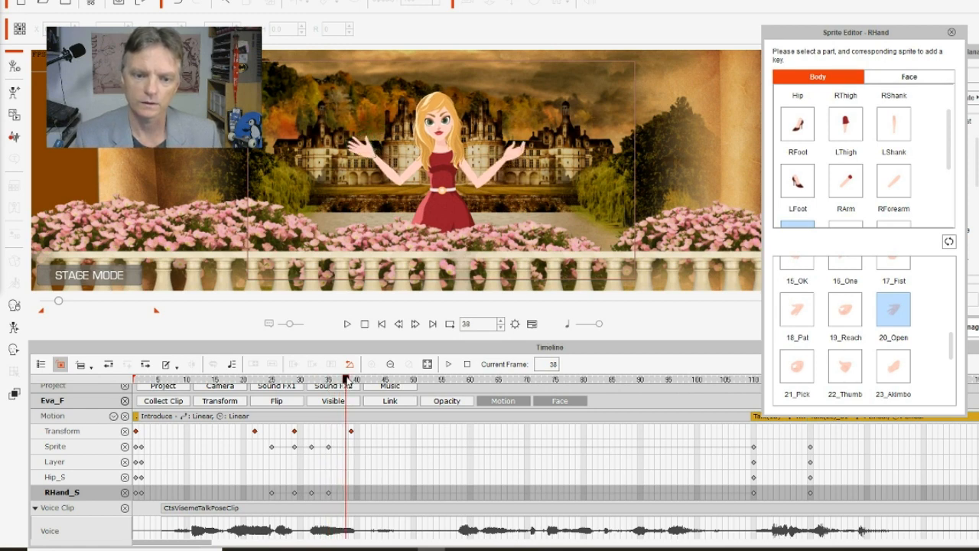
pyautogui.click(352, 380)
pyautogui.click(345, 380)
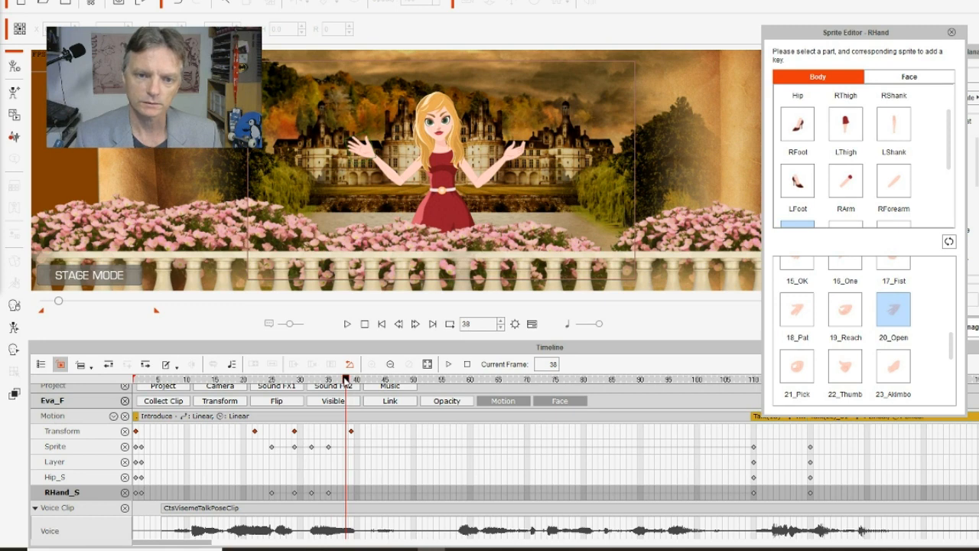
pyautogui.click(351, 380)
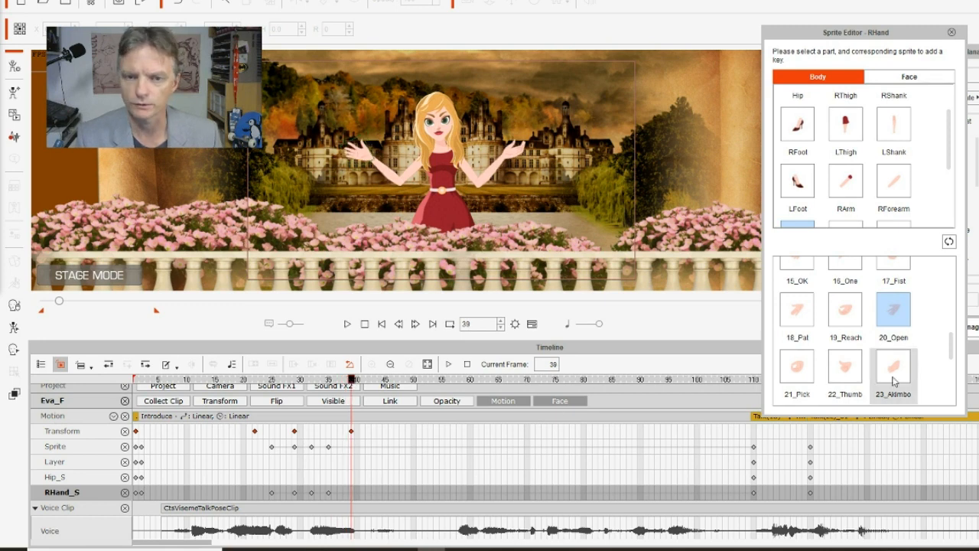
pyautogui.click(950, 243)
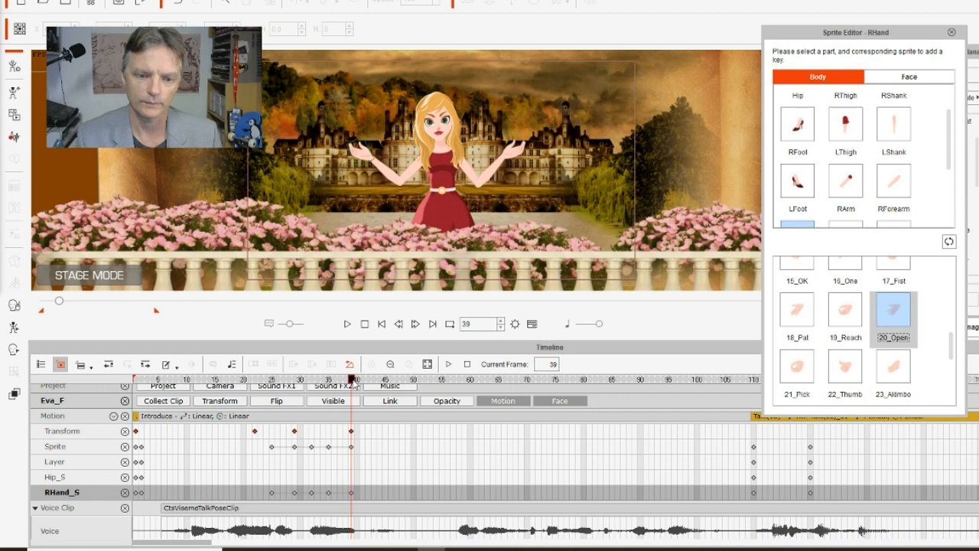
# Step: Return to frame 1, hide the timeline and play the animation to review the hand gestures, then stop playback
pyautogui.moveTo(351, 380); pyautogui.dragTo(220, 387)
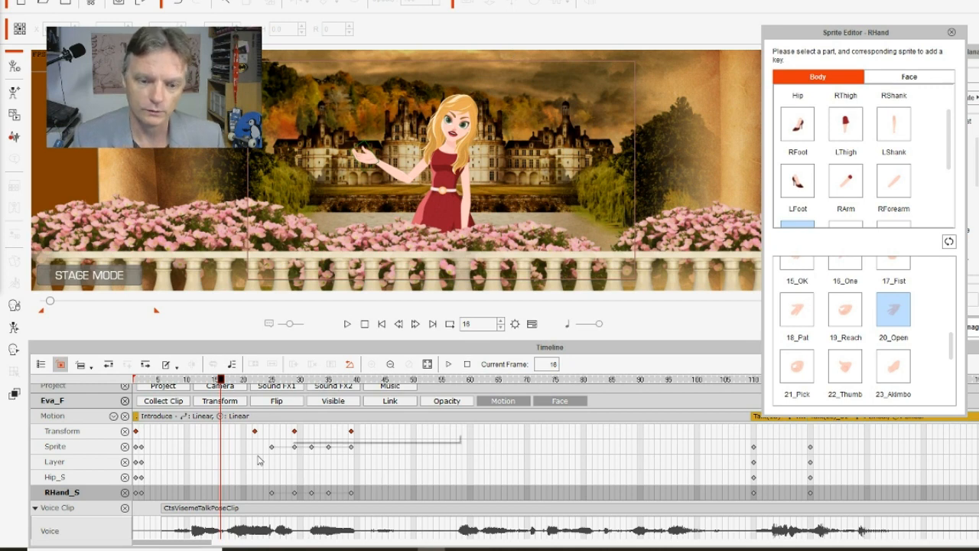
pyautogui.moveTo(223, 380); pyautogui.dragTo(136, 380)
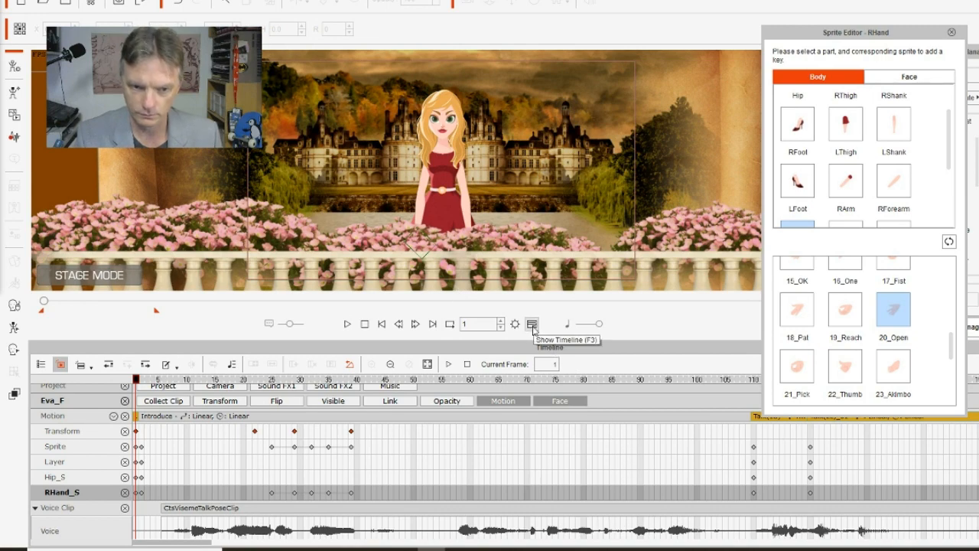
pyautogui.press('F3')
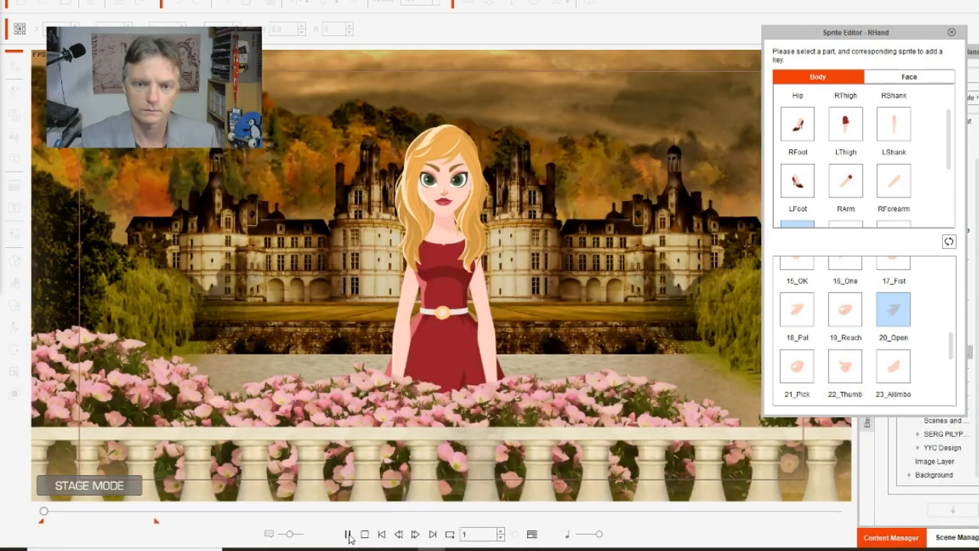
pyautogui.click(348, 533)
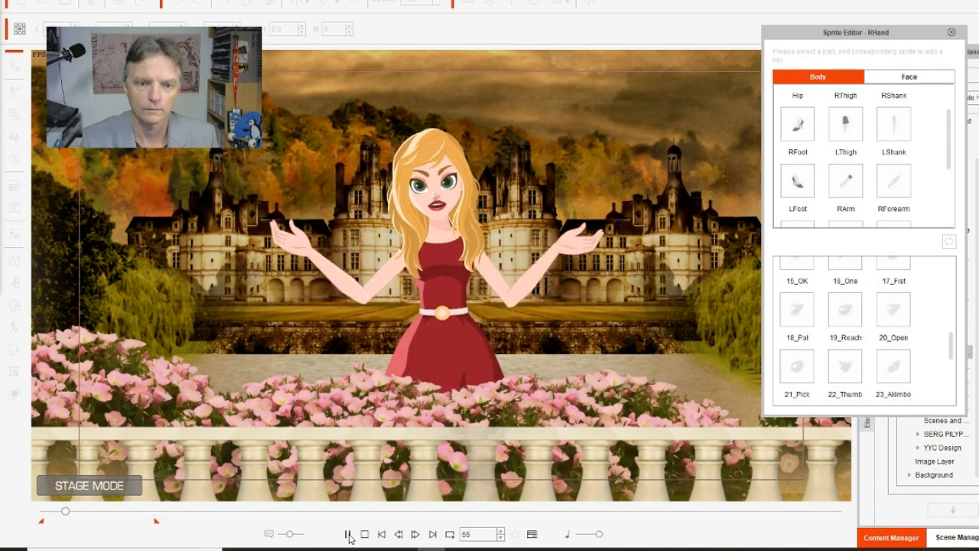
pyautogui.click(364, 536)
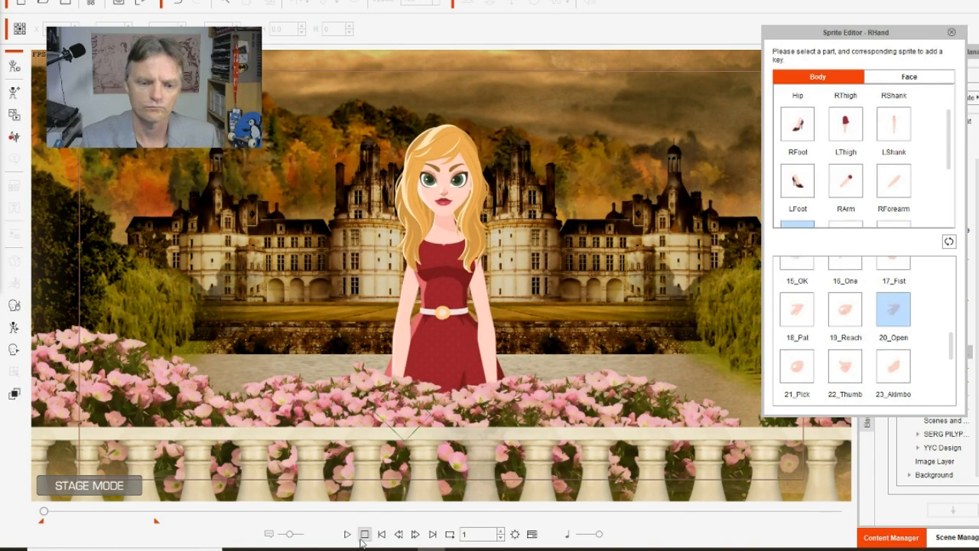
# Step: Play the animation to review the hand gestures, pause at frame 81 and show the timeline
pyautogui.click(348, 536)
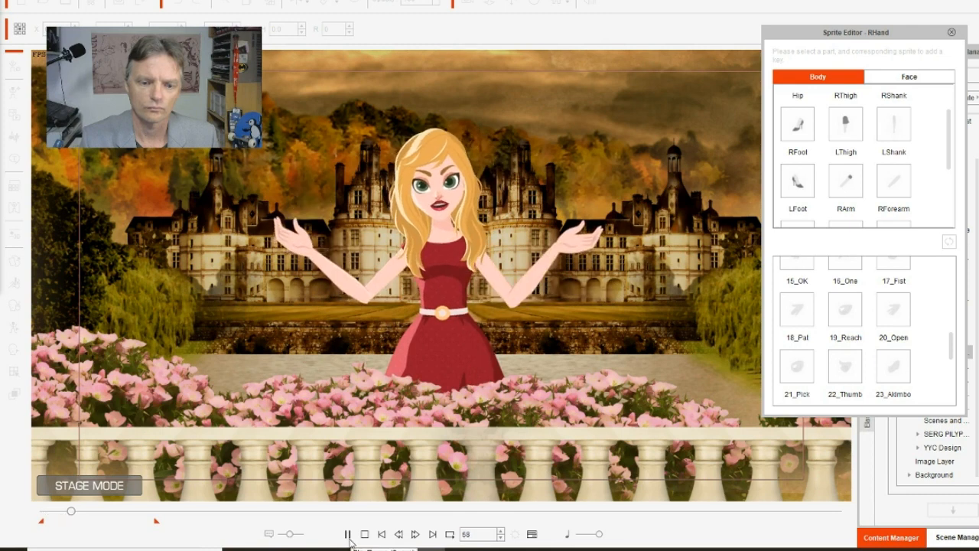
pyautogui.click(348, 536)
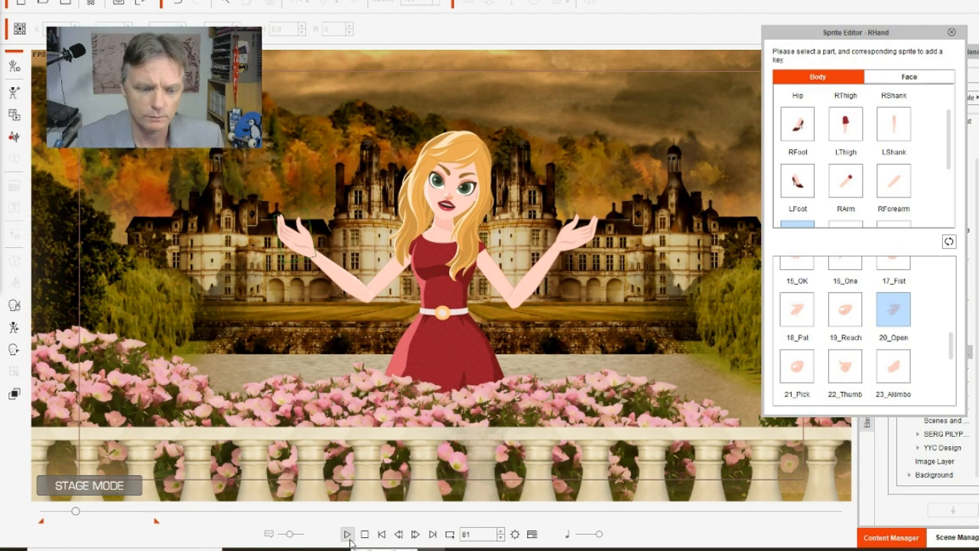
pyautogui.click(532, 534)
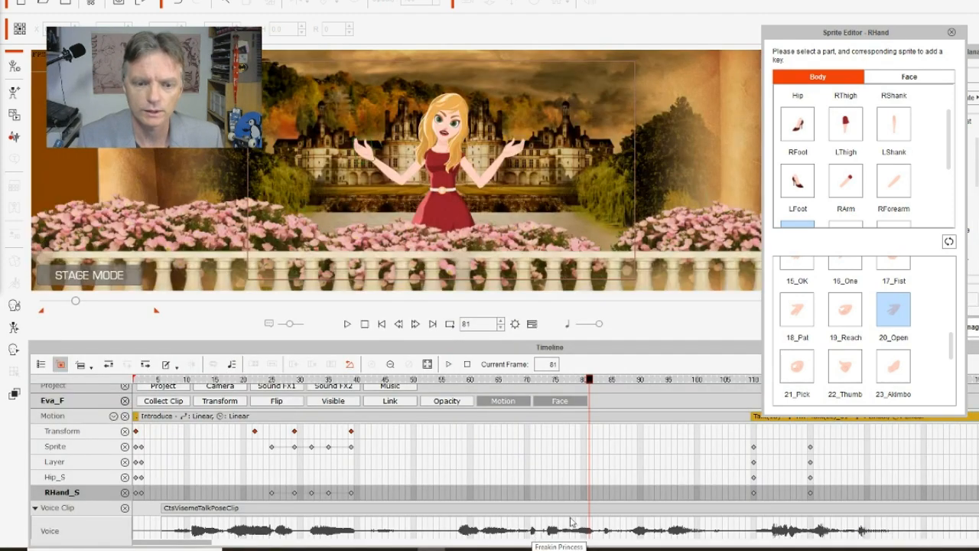
# Step: Move Eva_F's right-hand sprite key at frame 35 to frame 36 and the one at frame 32 to frame 33
pyautogui.click(295, 449)
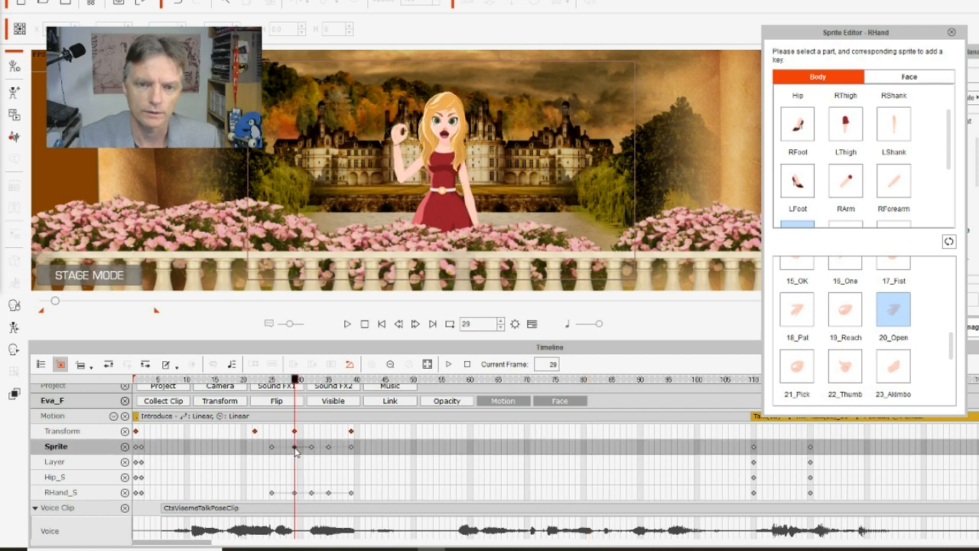
pyautogui.click(311, 448)
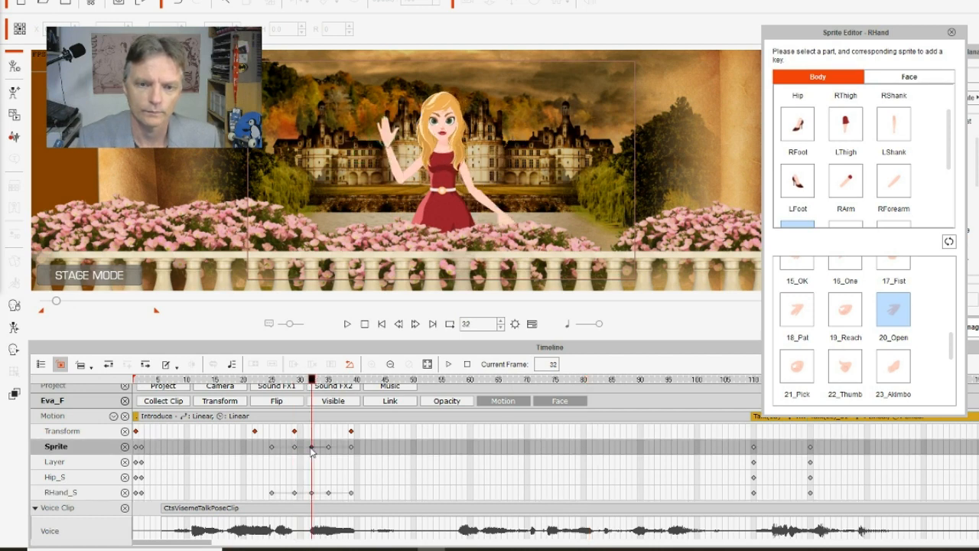
pyautogui.click(295, 447)
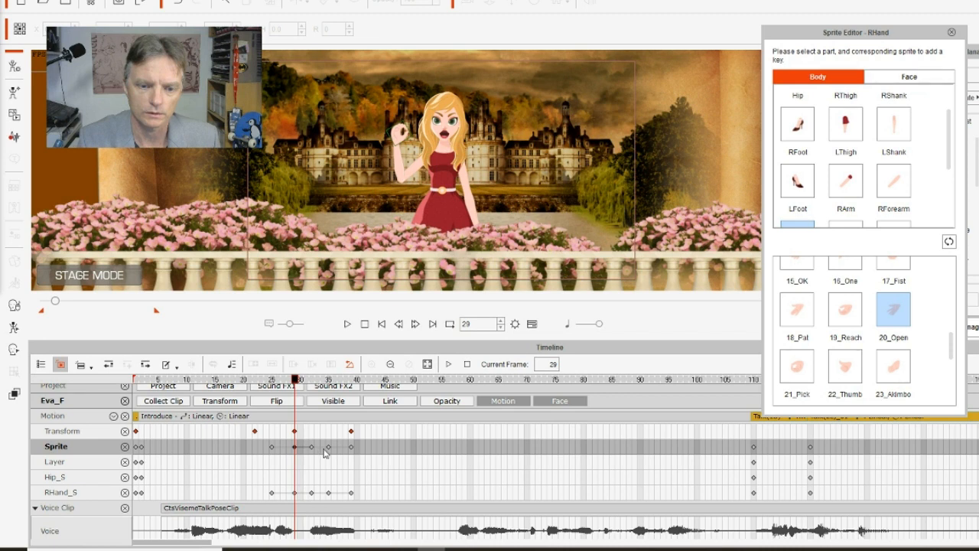
pyautogui.click(329, 447)
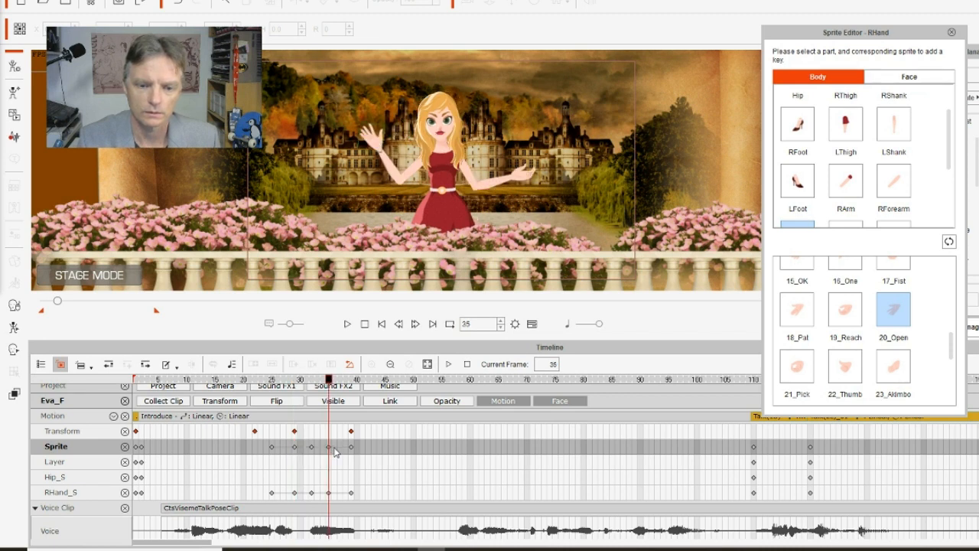
pyautogui.click(335, 452)
pyautogui.click(328, 448)
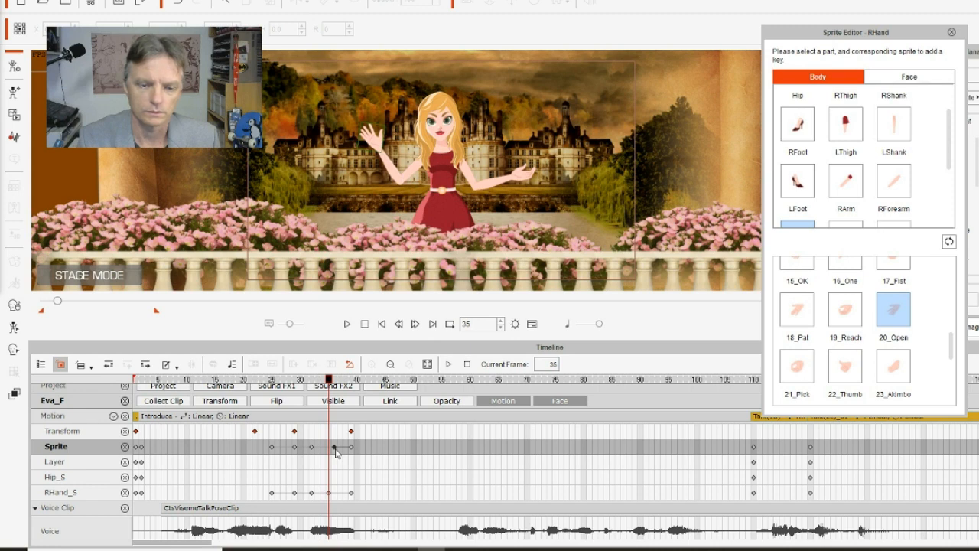
pyautogui.click(335, 452)
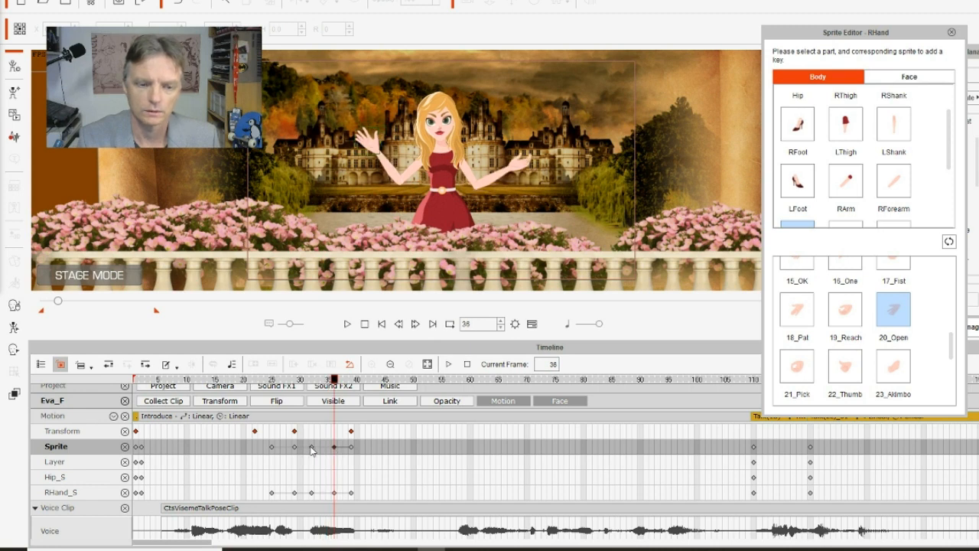
pyautogui.click(312, 449)
pyautogui.click(316, 448)
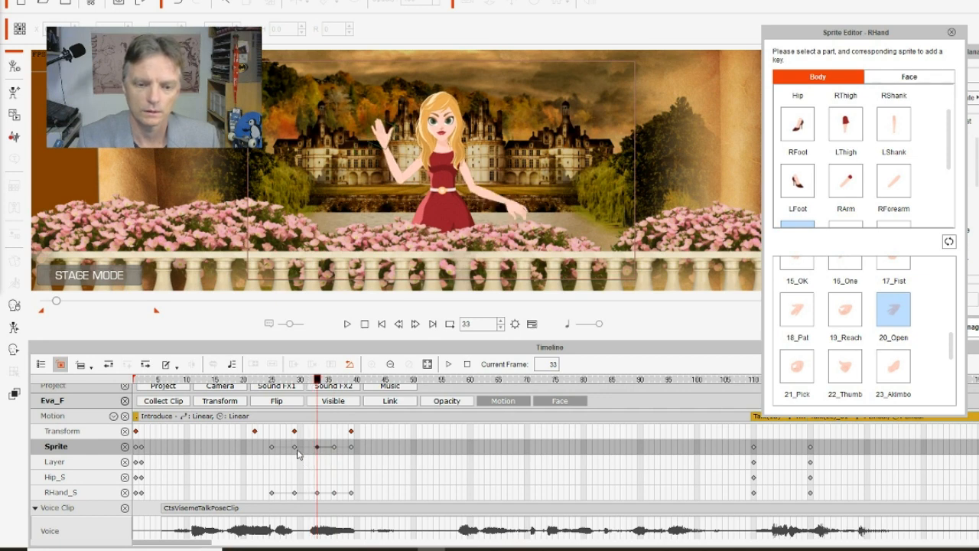
# Step: Copy Eva_F's Transform key at frame 29, paste it at frame 33 and check the motion around it
pyautogui.click(294, 447)
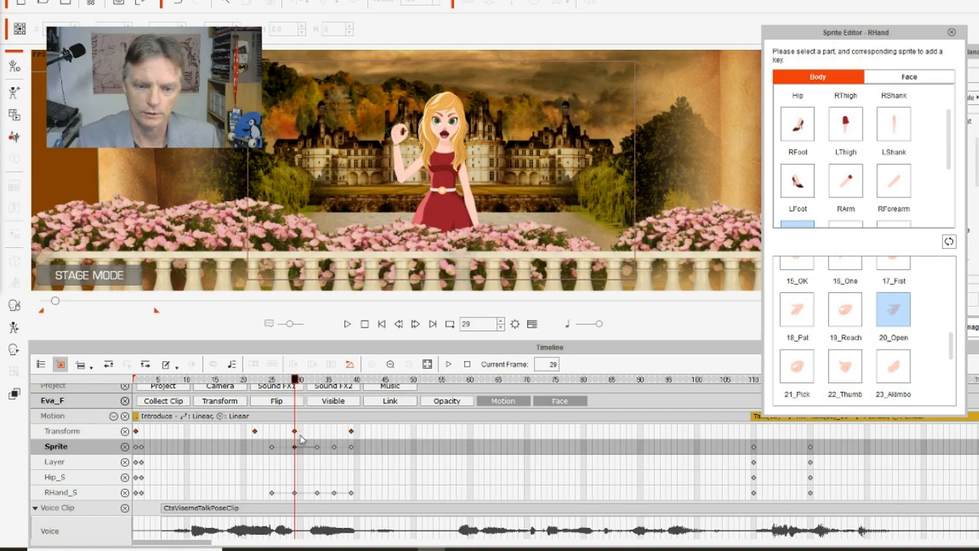
pyautogui.click(296, 434)
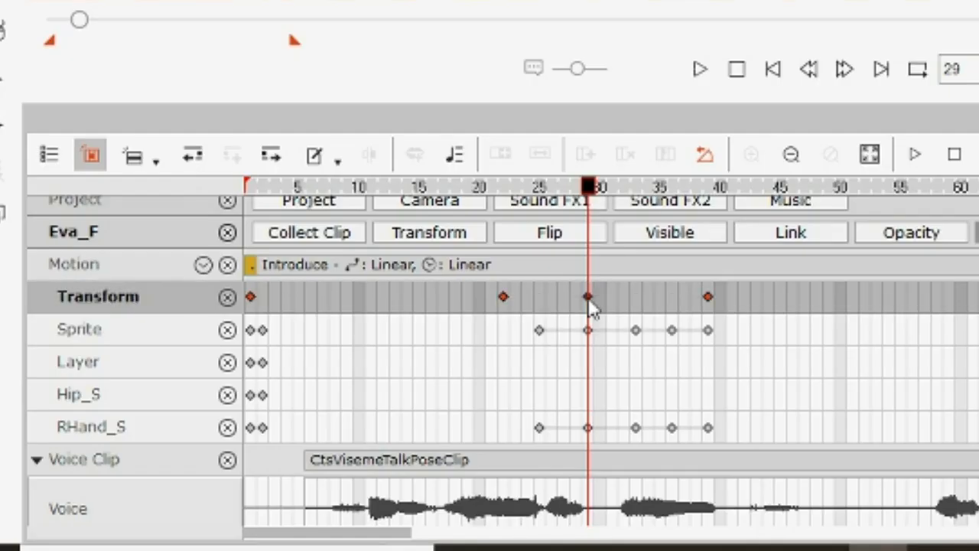
pyautogui.rightClick(591, 304)
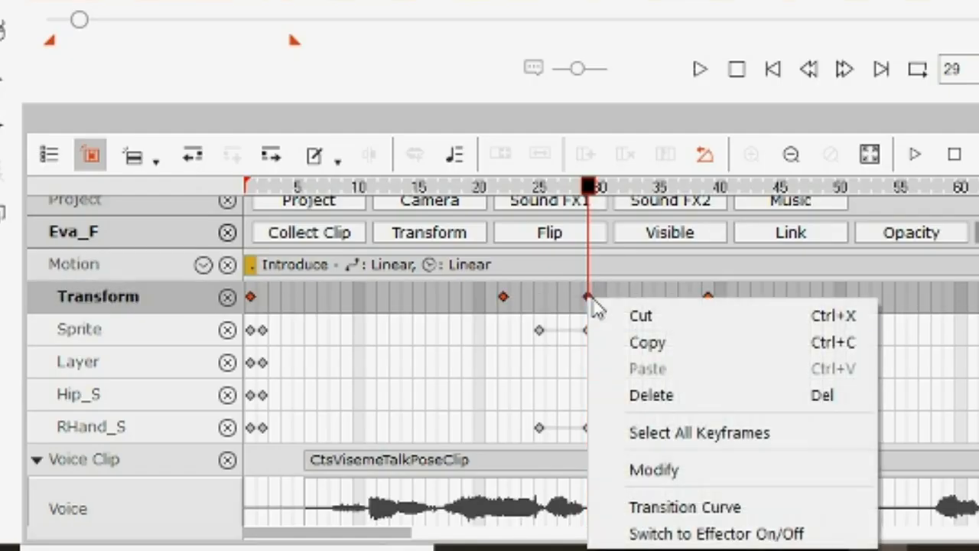
pyautogui.click(632, 344)
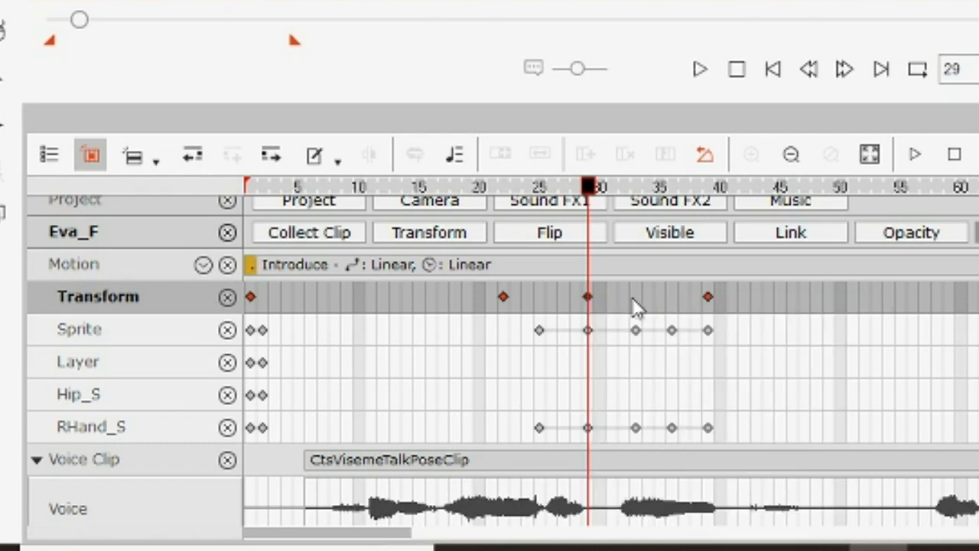
pyautogui.click(632, 297)
pyautogui.rightClick(632, 297)
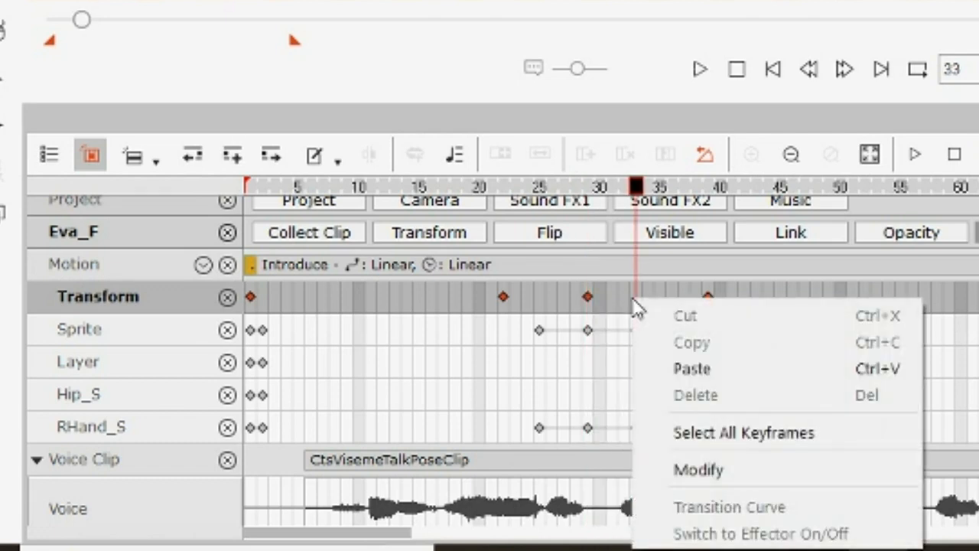
pyautogui.click(702, 368)
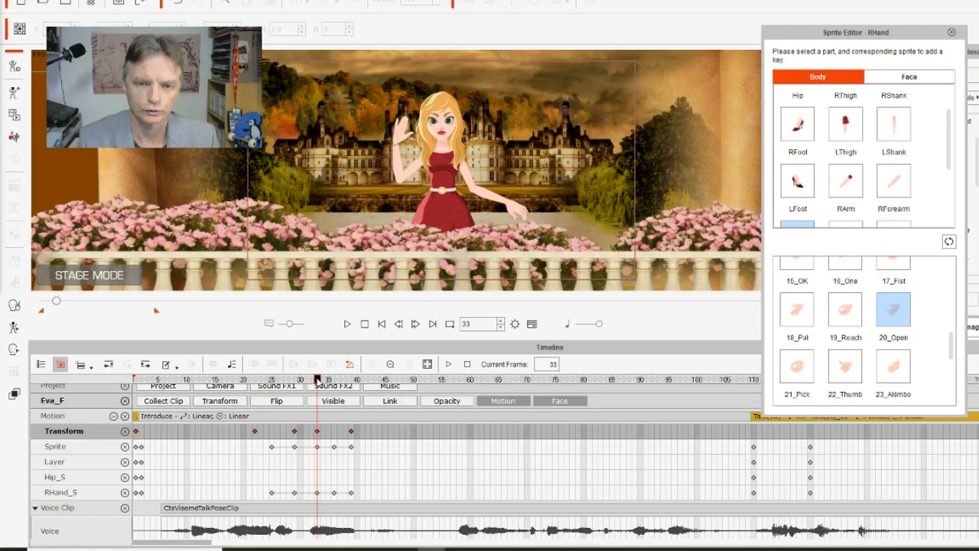
pyautogui.moveTo(637, 187)
pyautogui.mouseDown()
pyautogui.moveTo(624, 189)
pyautogui.moveTo(648, 193)
pyautogui.mouseUp()
pyautogui.moveTo(326, 390)
pyautogui.mouseDown()
pyautogui.moveTo(335, 393)
pyautogui.moveTo(307, 397)
pyautogui.mouseUp()
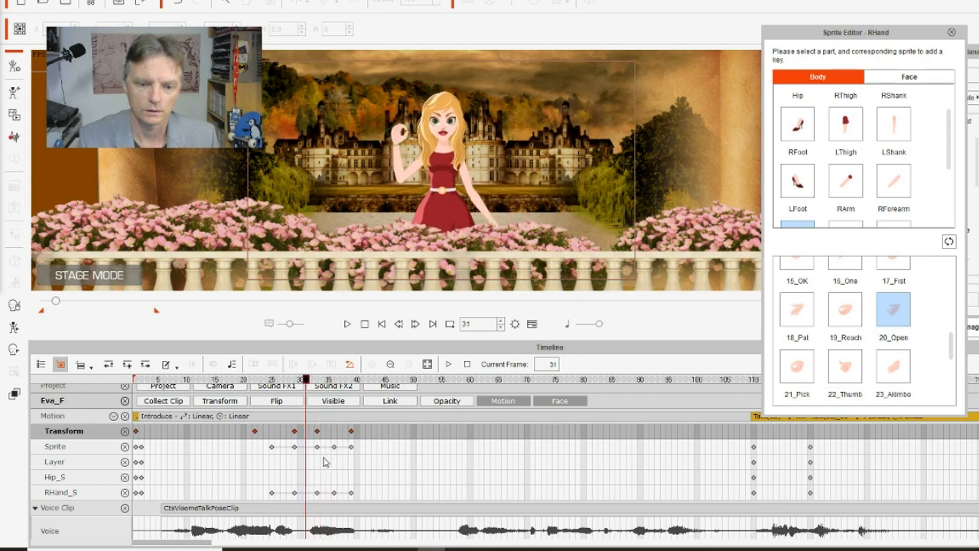
# Step: Move the right-hand sprite key at frame 36 to frame 37 and the one at frame 33 to frame 35
pyautogui.click(334, 448)
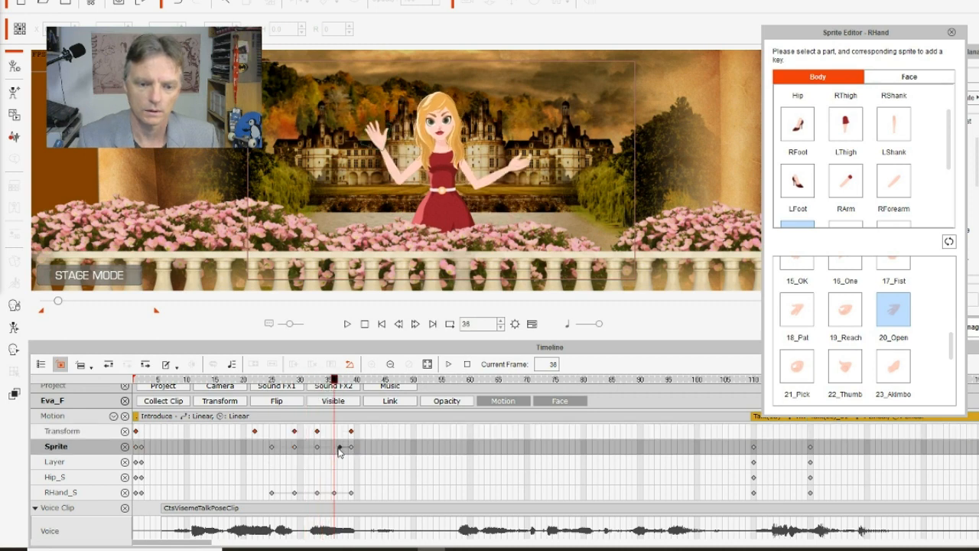
pyautogui.click(340, 448)
pyautogui.click(318, 448)
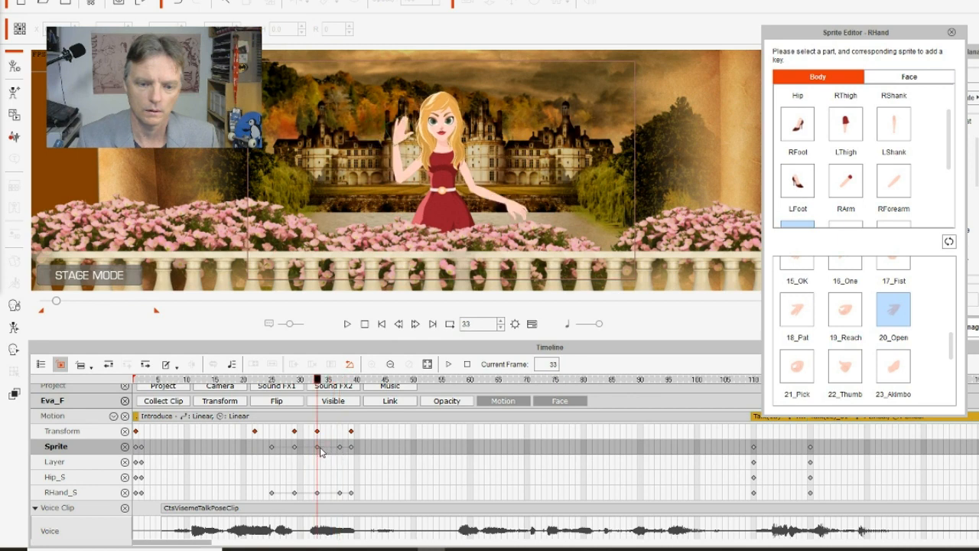
pyautogui.click(322, 448)
pyautogui.moveTo(317, 447); pyautogui.dragTo(329, 450)
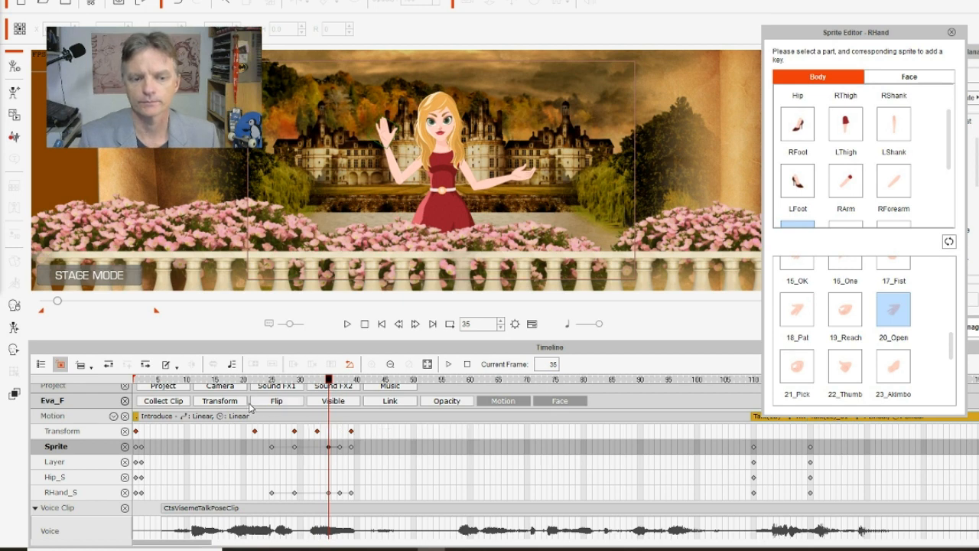
# Step: Move the pasted Transform key from frame 33 to frame 31 and check the preceding hand motion
pyautogui.moveTo(254, 382); pyautogui.dragTo(282, 411)
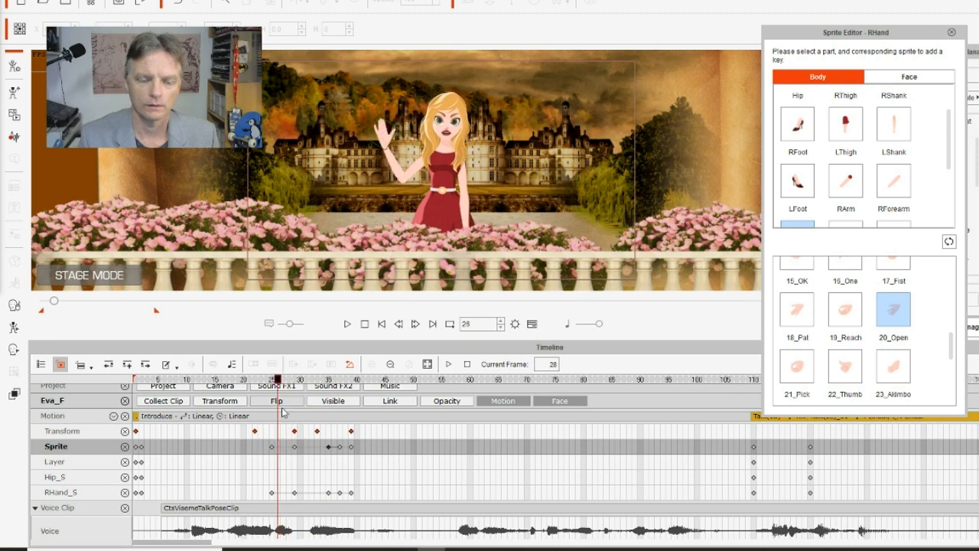
pyautogui.click(317, 432)
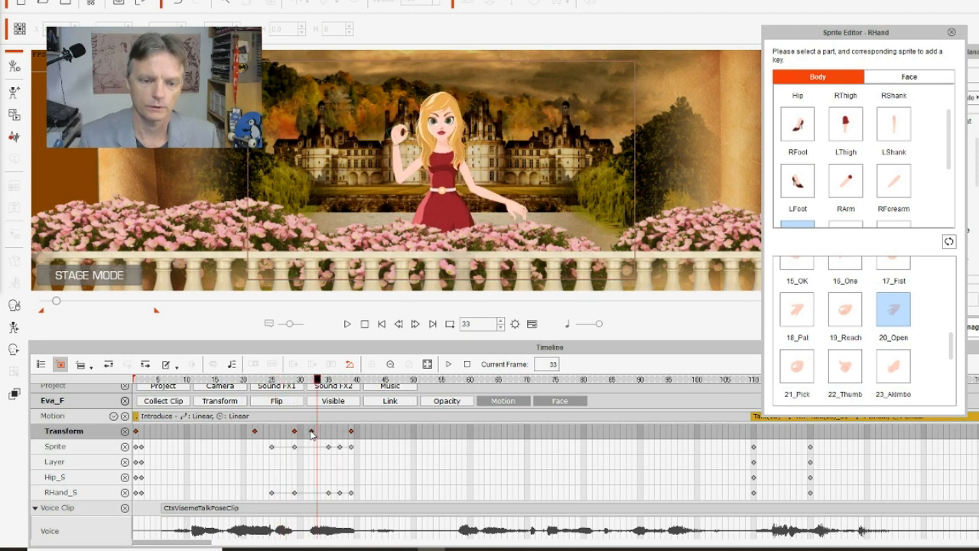
pyautogui.moveTo(279, 381); pyautogui.dragTo(244, 434)
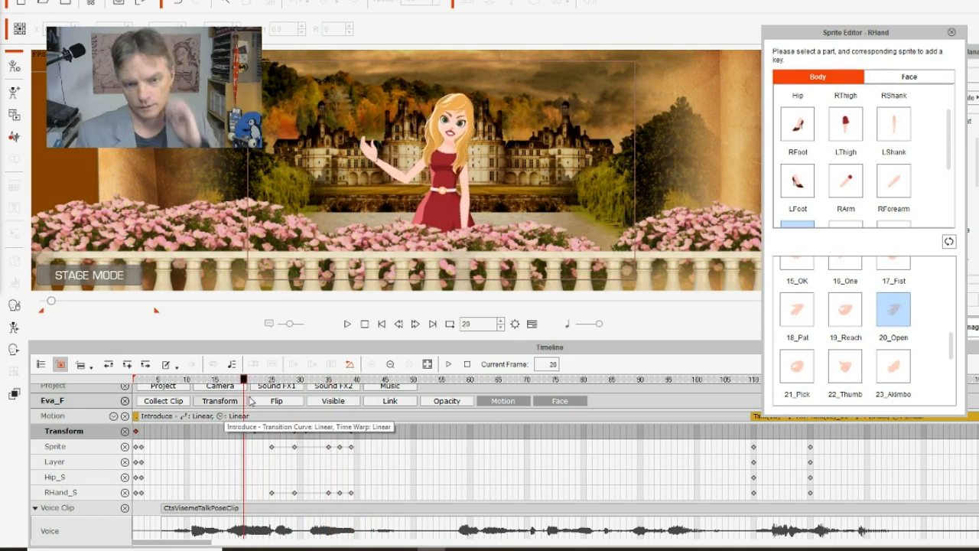
# Step: Hide the timeline, return to frame 1 and play the animation to review the retimed gesture, then stop playback
pyautogui.click(531, 323)
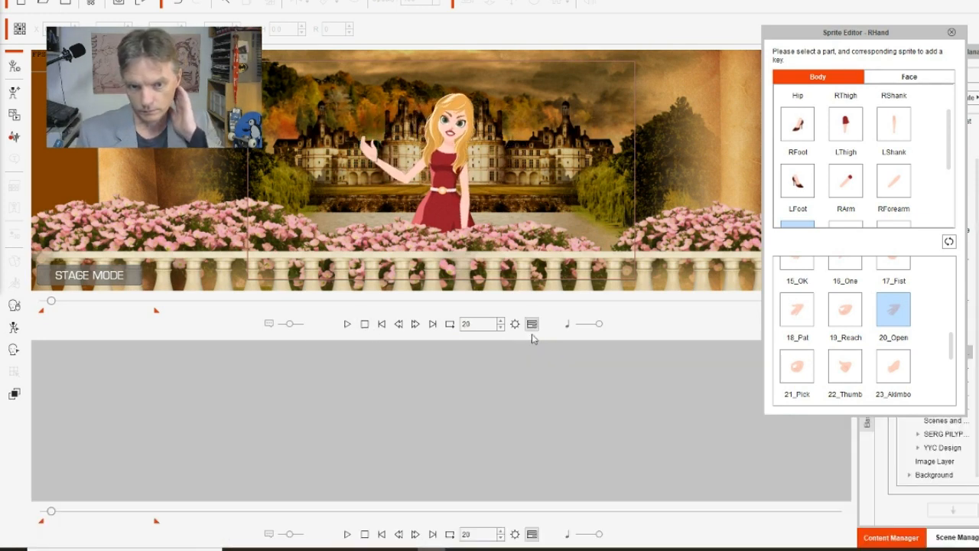
pyautogui.click(366, 535)
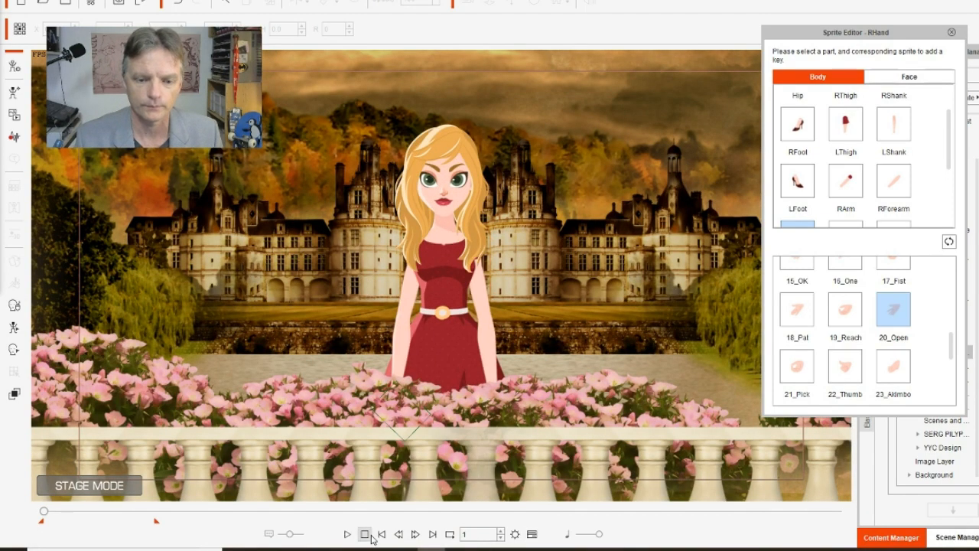
pyautogui.click(348, 534)
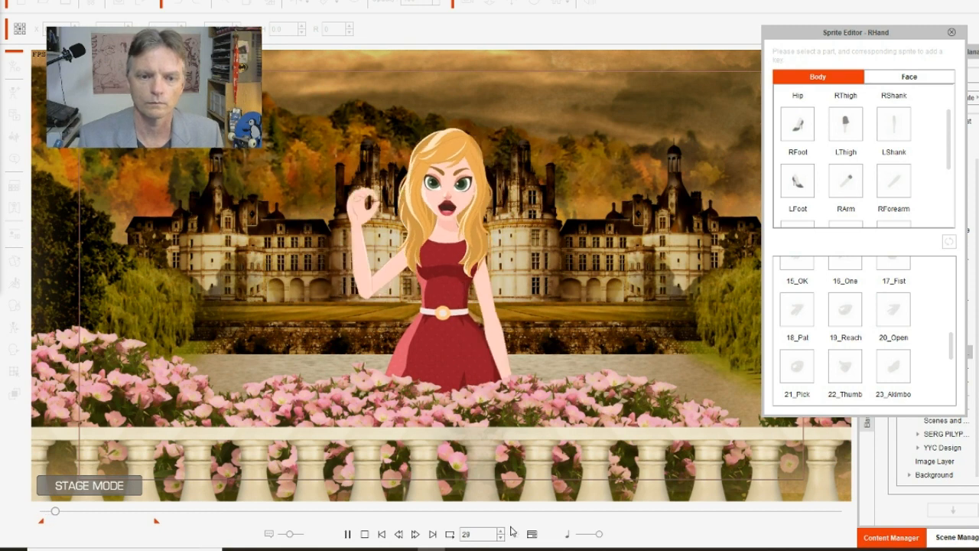
pyautogui.click(372, 536)
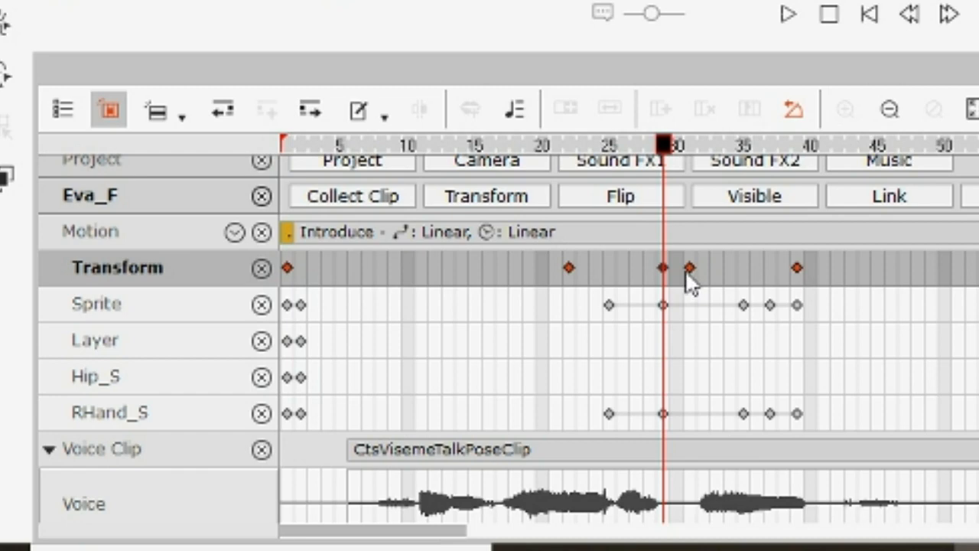
# Step: Remove the extra Transform key at frame 31 by merging it into the frame 29 key, and check the motion up to frame 37
pyautogui.click(687, 274)
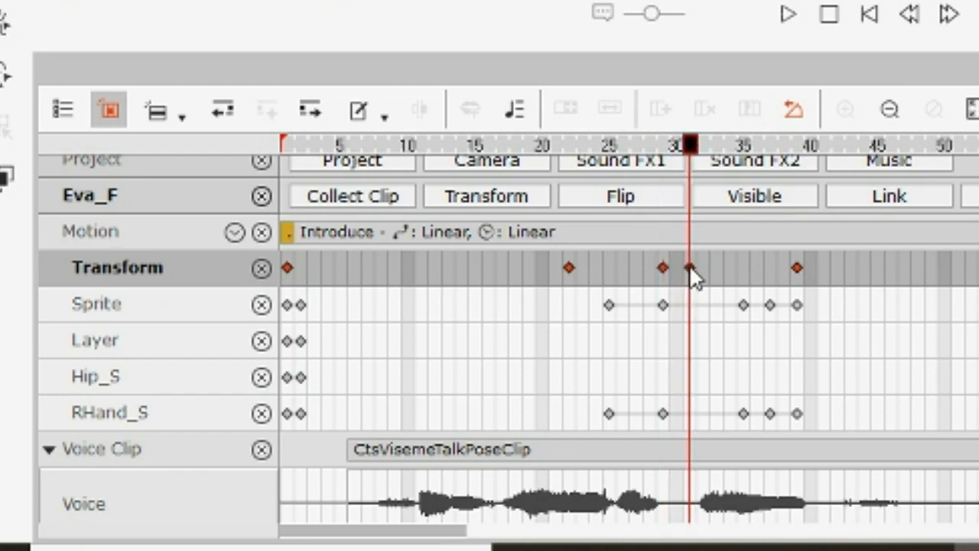
pyautogui.moveTo(674, 270); pyautogui.dragTo(664, 268)
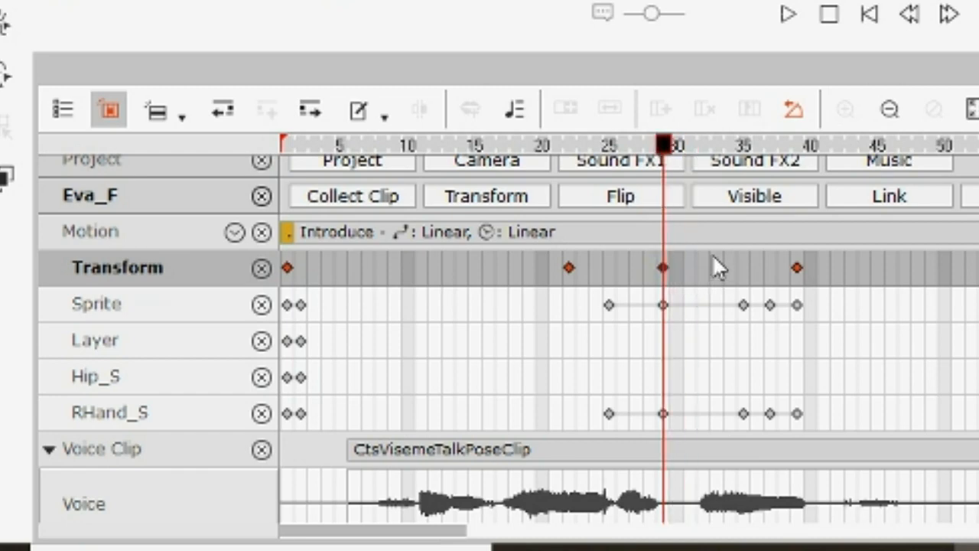
pyautogui.moveTo(662, 150); pyautogui.dragTo(771, 191)
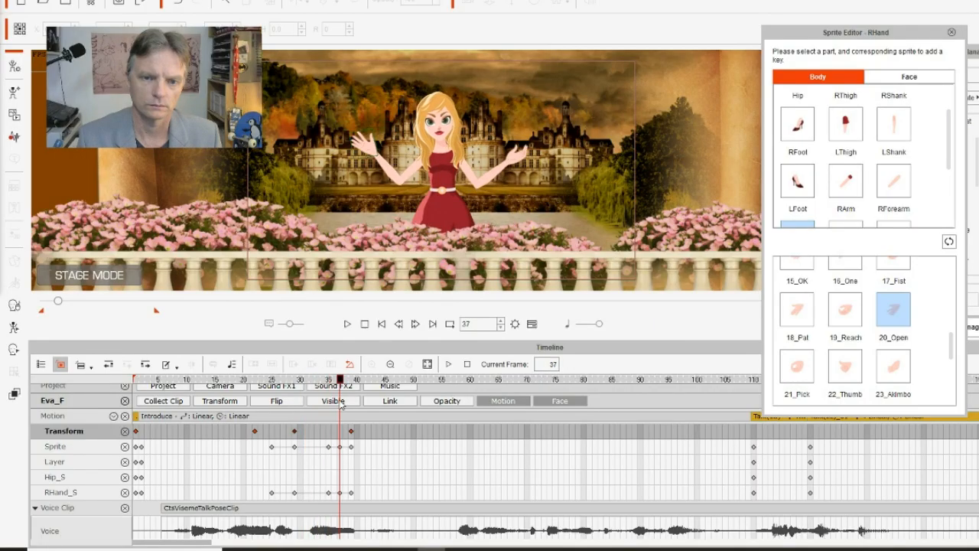
# Step: Play the animation from frame 1 to review the gestures, stop it, then hide the timeline and play it again
pyautogui.moveTo(341, 404); pyautogui.dragTo(116, 437)
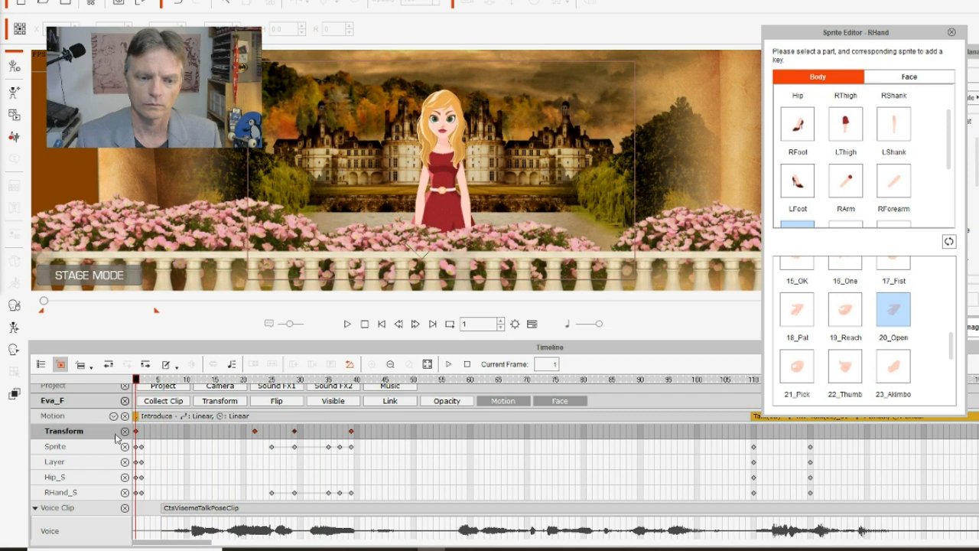
pyautogui.click(346, 324)
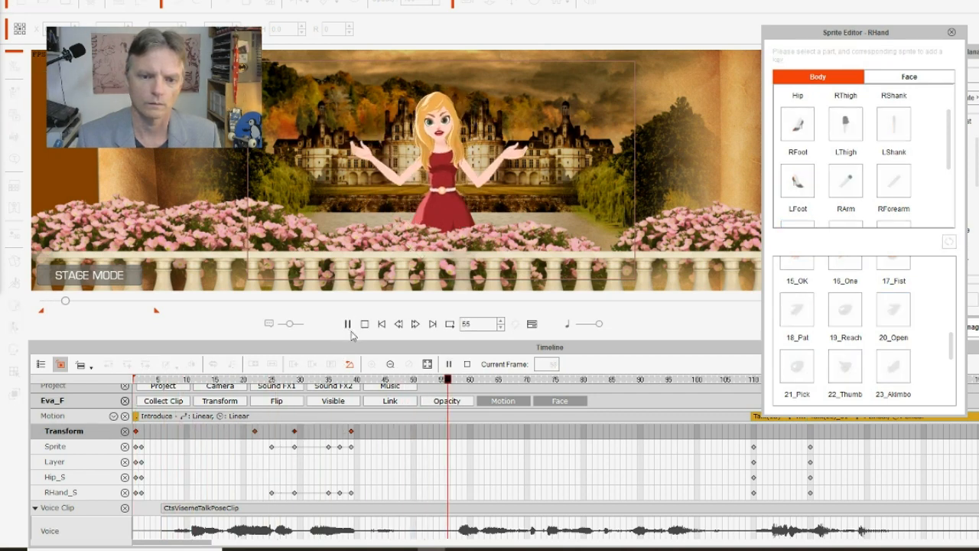
pyautogui.click(364, 326)
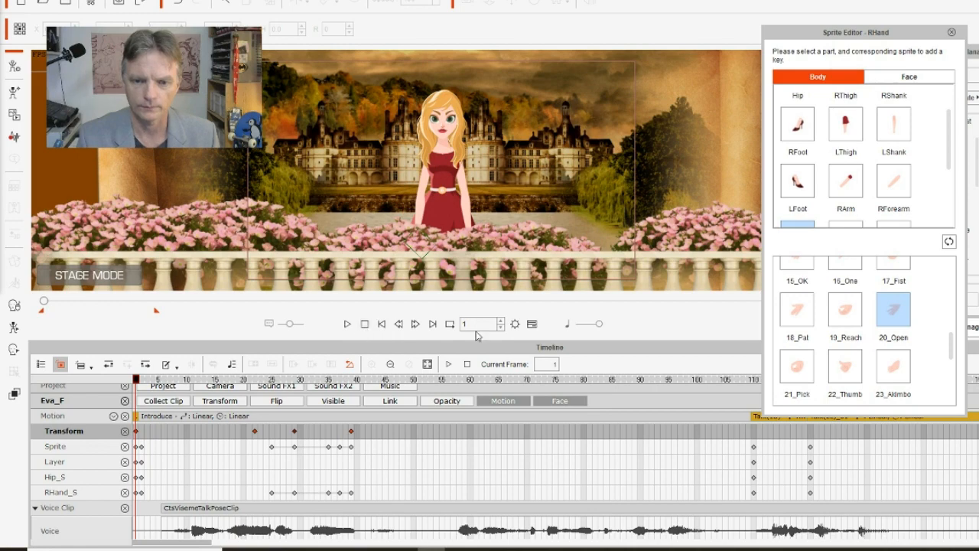
pyautogui.click(532, 324)
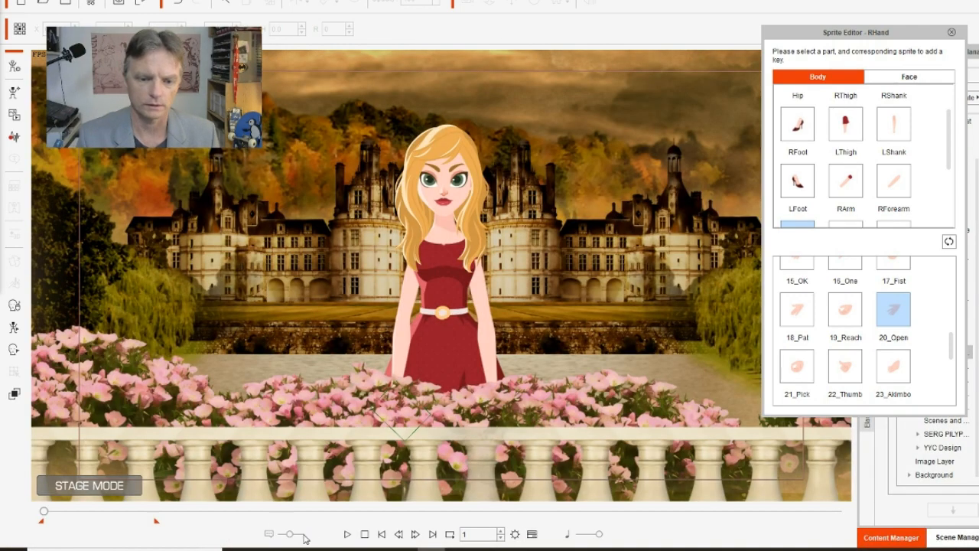
pyautogui.click(347, 535)
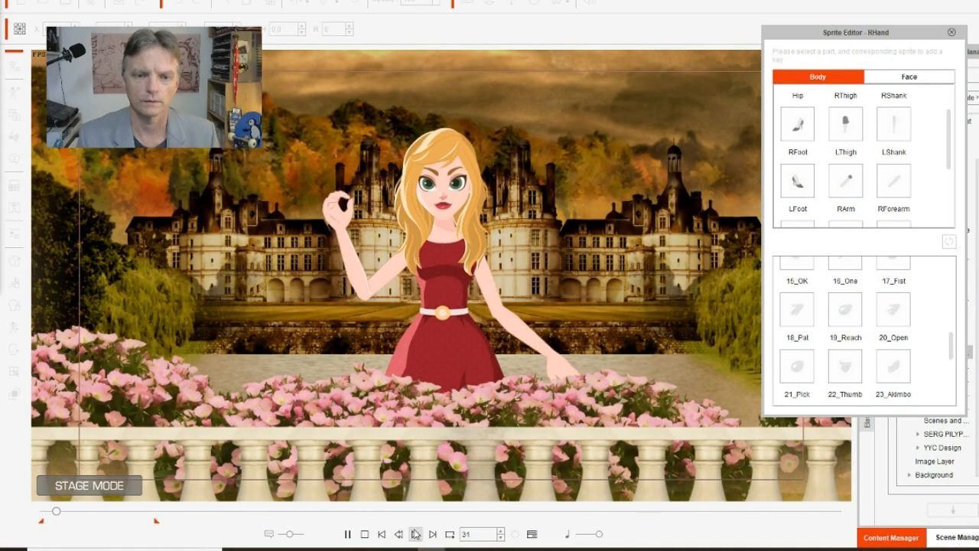
# Step: Stop playback, close the Sprite Editor and scrub to frame 59 to check the open-arm gesture against the voice waveform
pyautogui.click(365, 534)
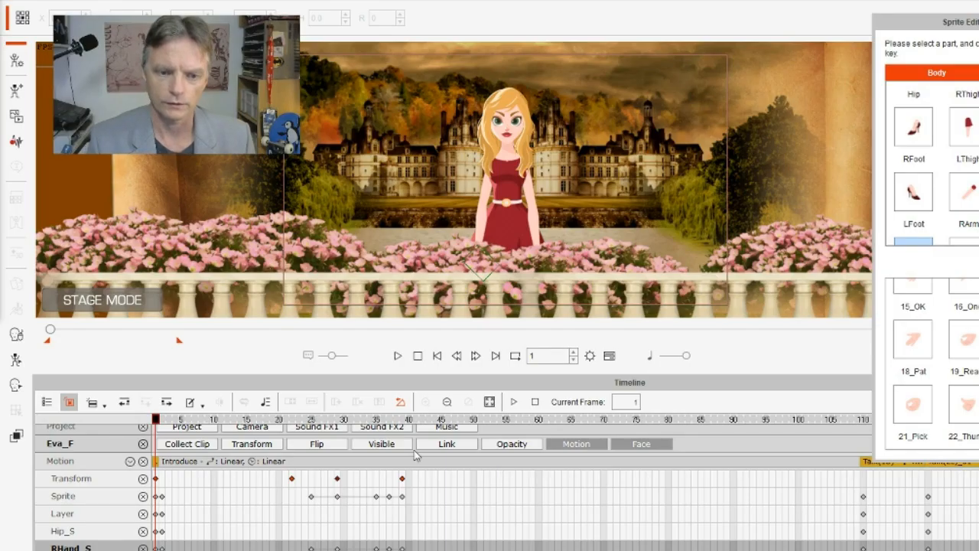
pyautogui.moveTo(160, 421); pyautogui.dragTo(649, 484)
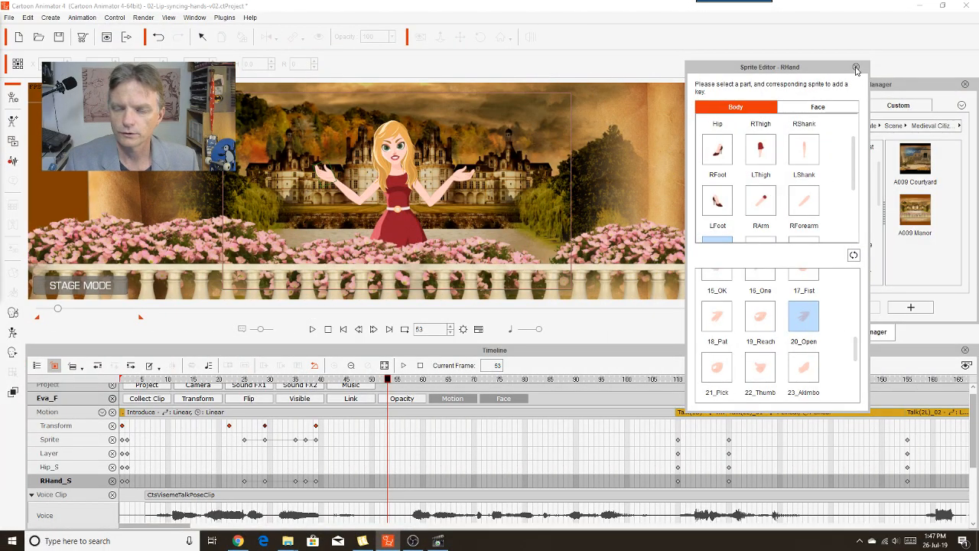
pyautogui.click(856, 67)
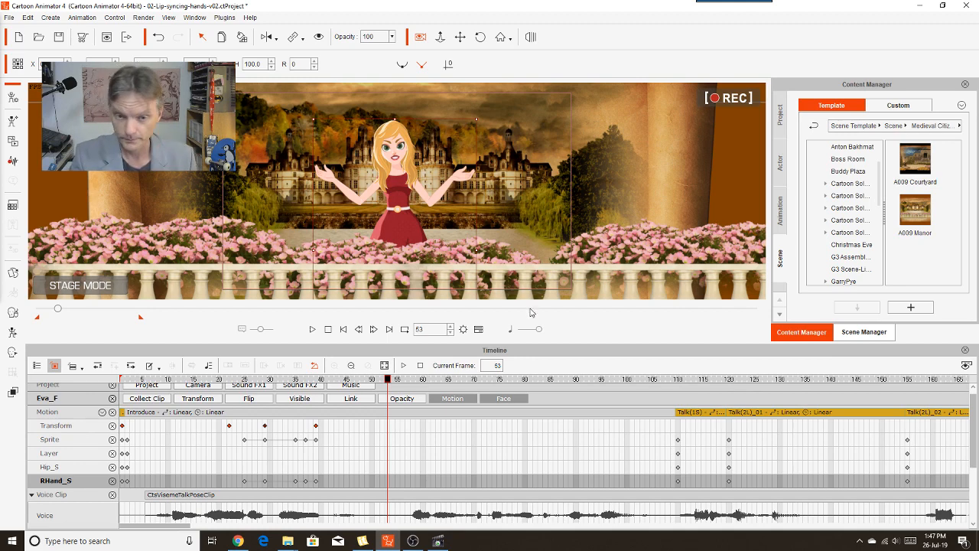
pyautogui.moveTo(389, 447); pyautogui.dragTo(622, 455)
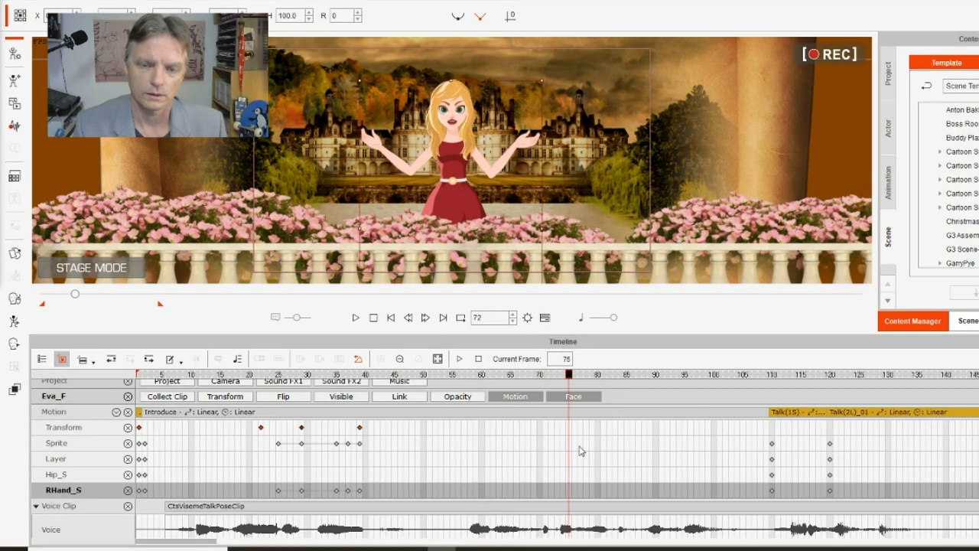
pyautogui.moveTo(709, 465); pyautogui.dragTo(474, 484)
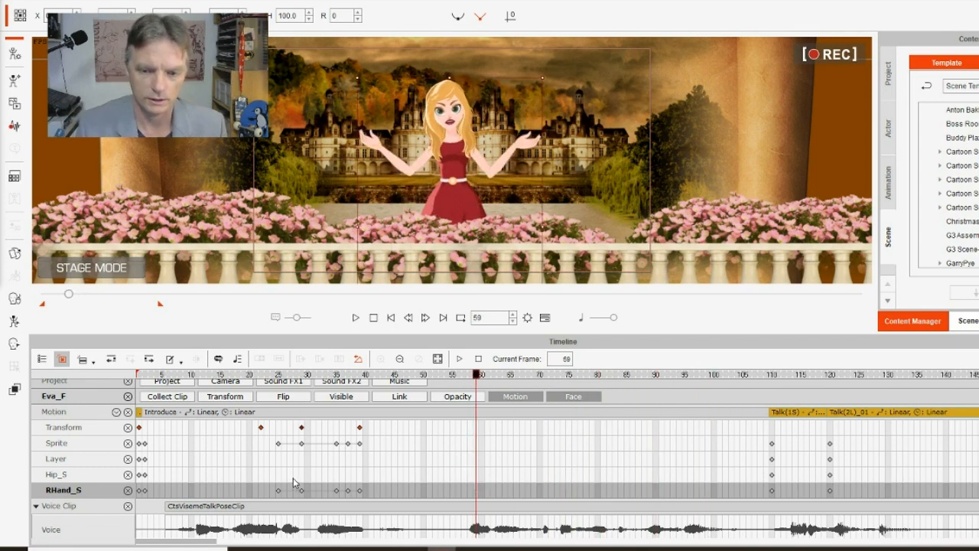
# Step: Hide Eva_F's Motion tracks, leave her Face tracks shown, and select the Face track of the Facial Clip
pyautogui.click(112, 416)
pyautogui.scroll(1, 104, 437)
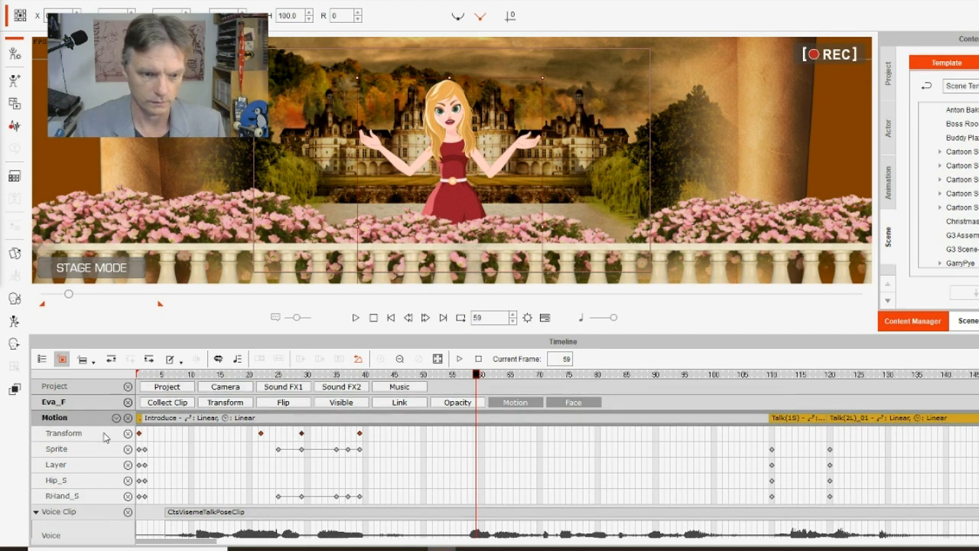
pyautogui.click(504, 404)
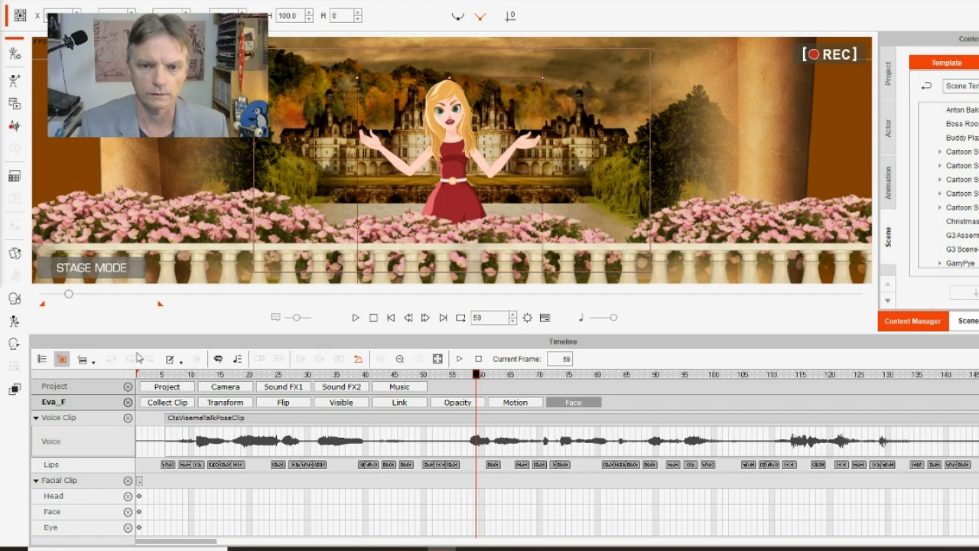
pyautogui.moveTo(476, 375); pyautogui.dragTo(472, 376)
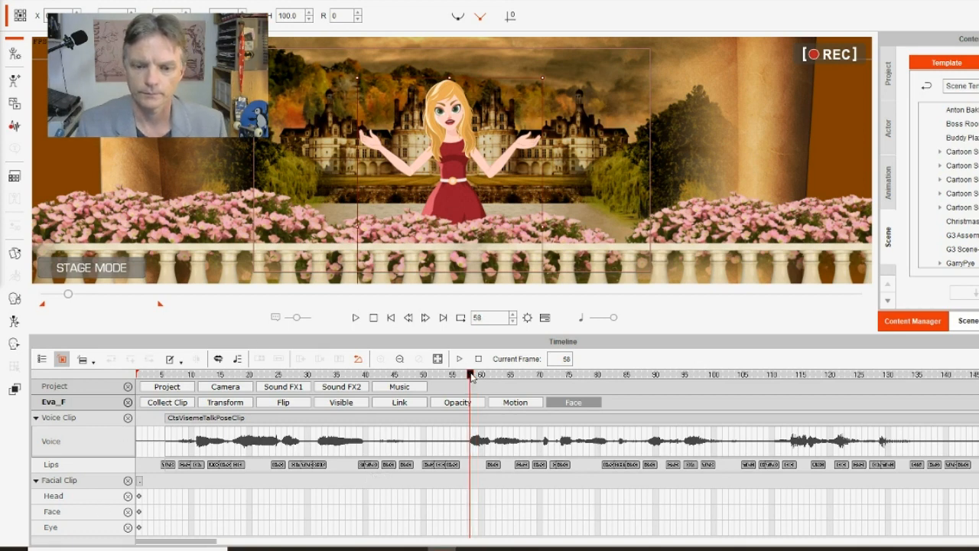
pyautogui.click(47, 487)
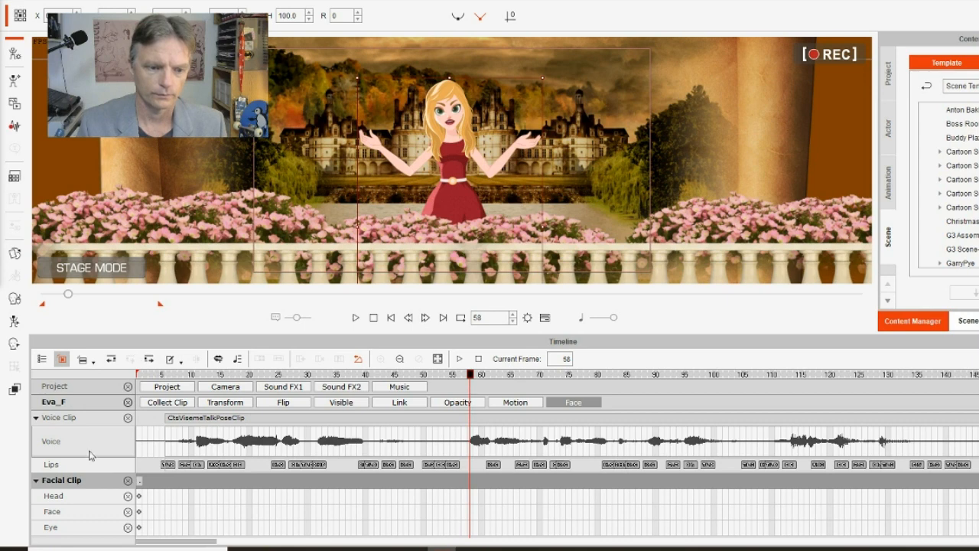
pyautogui.click(74, 520)
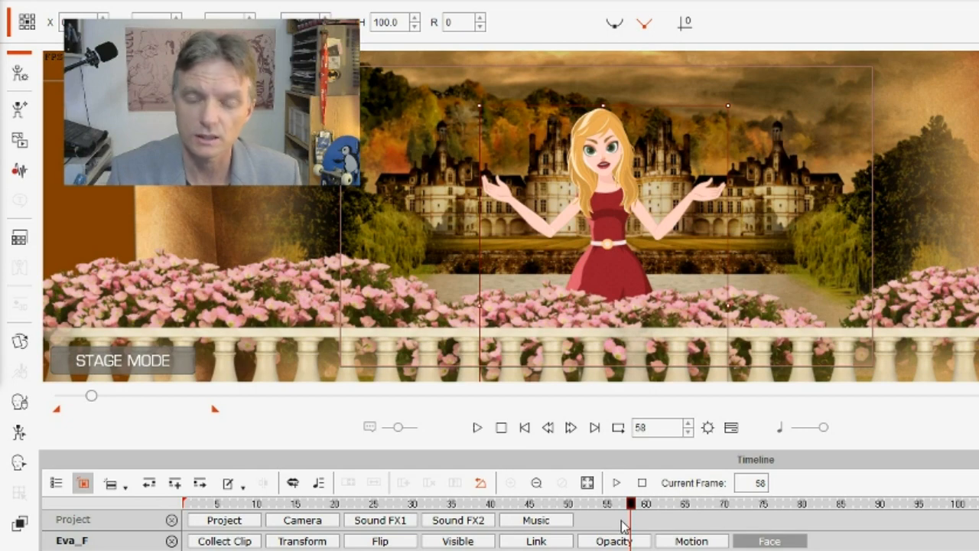
# Step: Move to frame 57, just before the second spoken phrase, and open the Face Key Editor
pyautogui.click(639, 507)
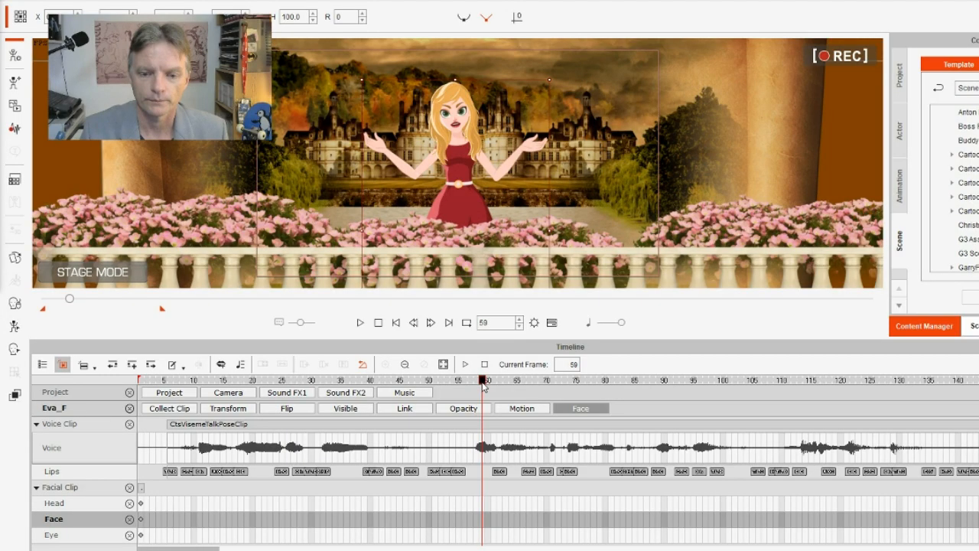
pyautogui.moveTo(482, 386); pyautogui.dragTo(475, 390)
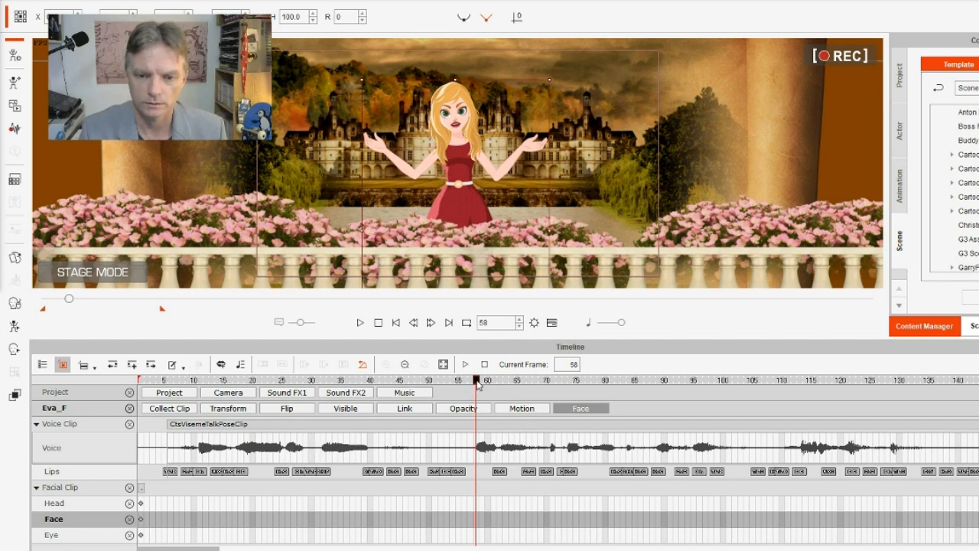
pyautogui.moveTo(478, 384); pyautogui.dragTo(472, 387)
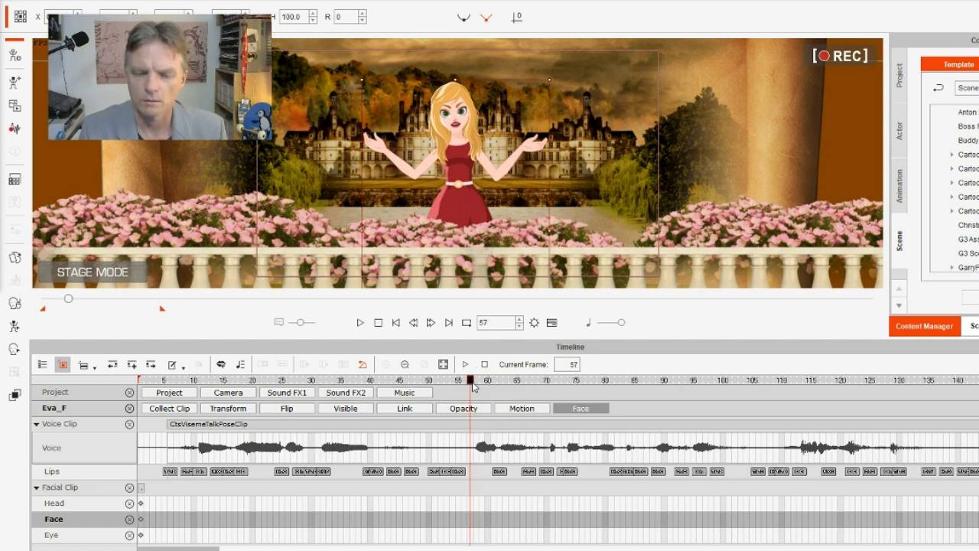
pyautogui.moveTo(472, 382)
pyautogui.mouseDown()
pyautogui.moveTo(498, 389)
pyautogui.moveTo(468, 392)
pyautogui.mouseUp()
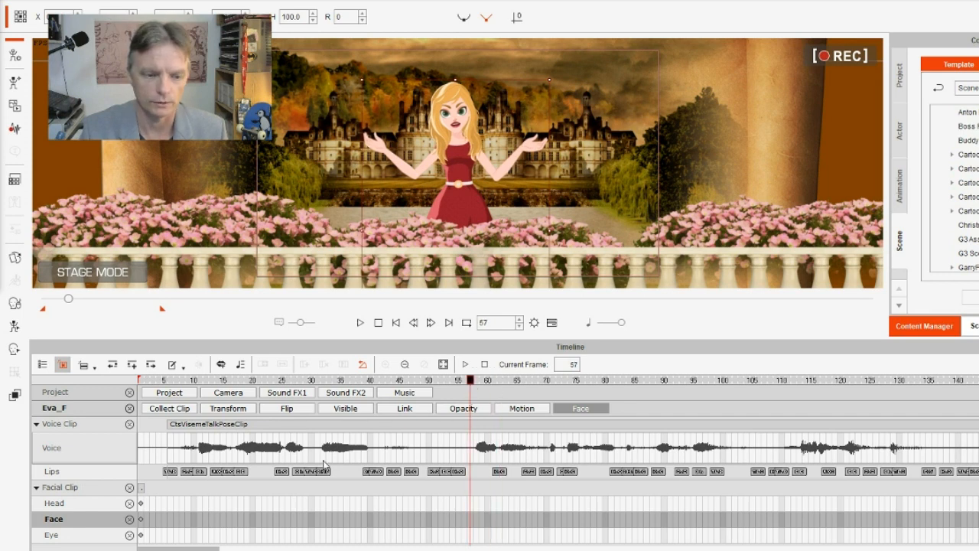
pyautogui.click(14, 350)
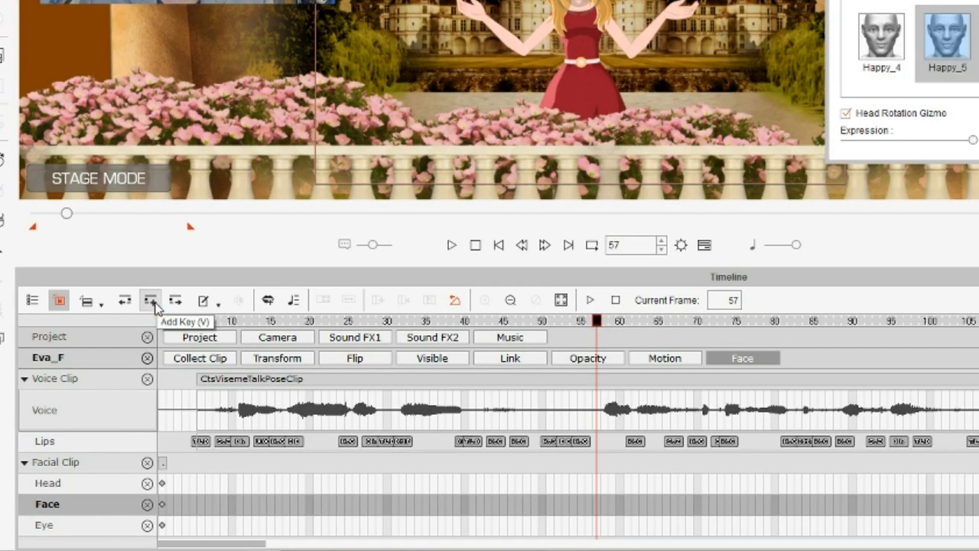
# Step: Add keys to the Face track at frames 57 and 100, and return to frame 60
pyautogui.click(155, 303)
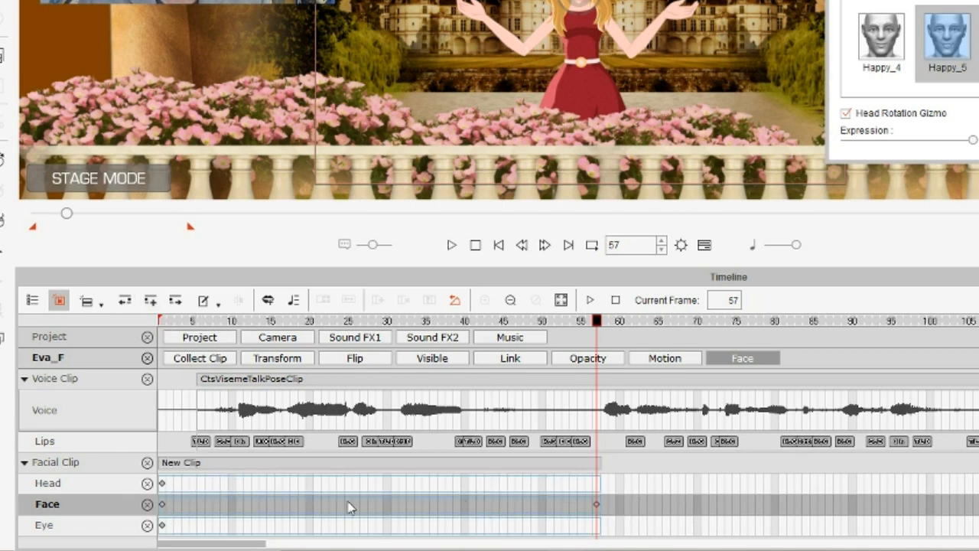
pyautogui.click(597, 505)
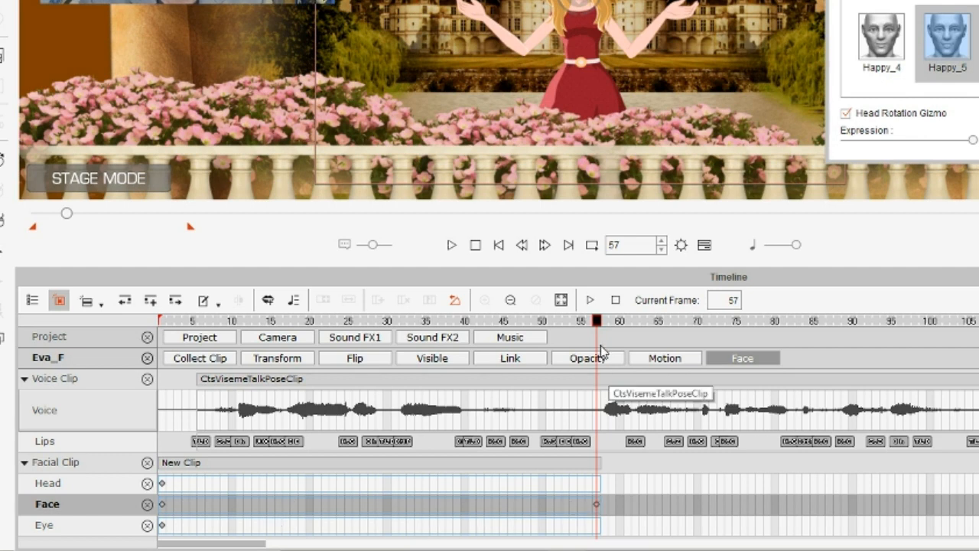
pyautogui.moveTo(599, 327); pyautogui.dragTo(928, 375)
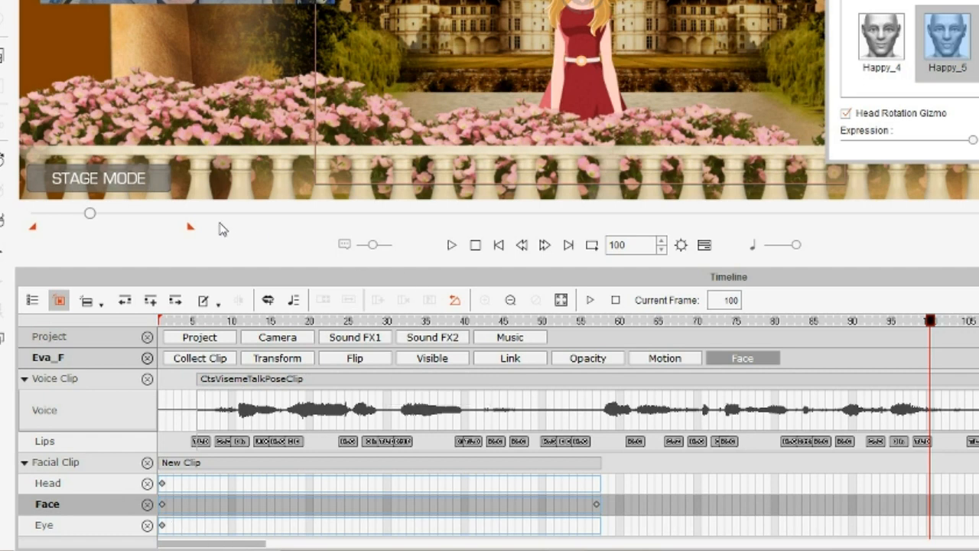
pyautogui.click(150, 300)
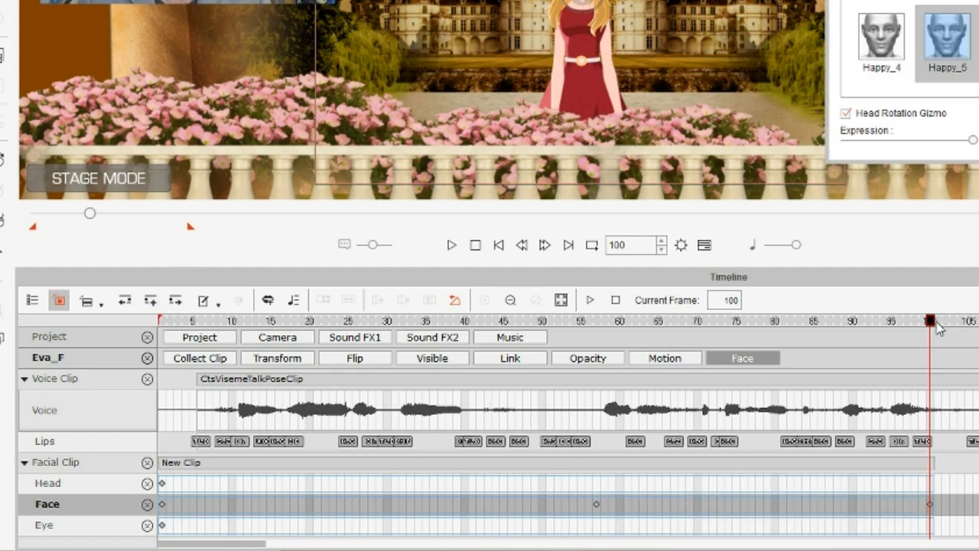
pyautogui.moveTo(931, 327); pyautogui.dragTo(751, 362)
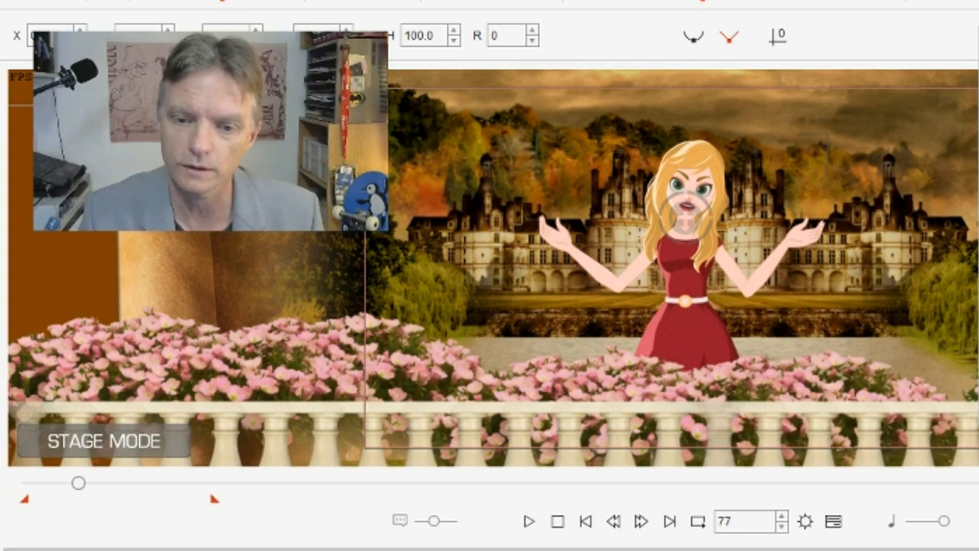
pyautogui.moveTo(608, 386); pyautogui.dragTo(508, 429)
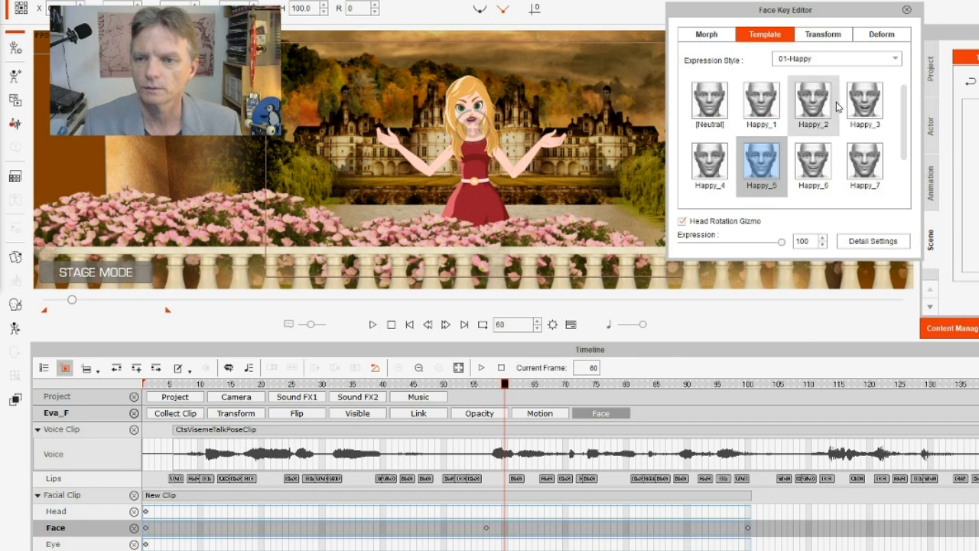
# Step: Try the Hesitate_1 and Hesitate_2 expressions from the 08-Others style on the face at frame 60
pyautogui.click(814, 64)
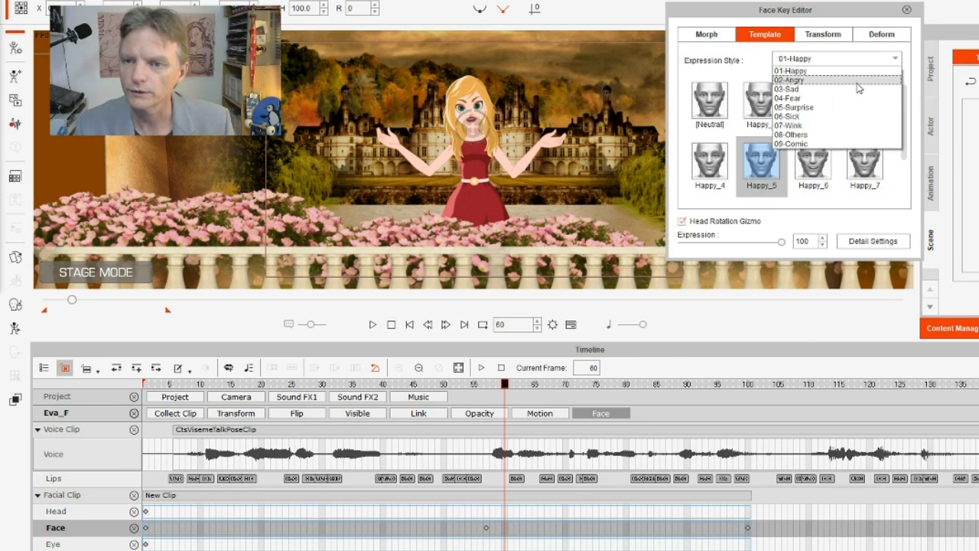
pyautogui.click(850, 137)
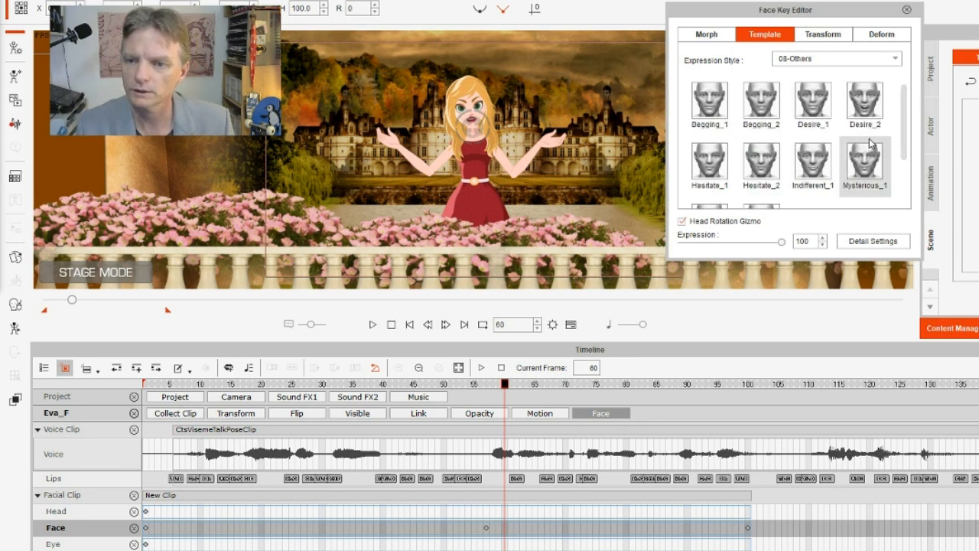
pyautogui.moveTo(905, 127); pyautogui.dragTo(797, 170)
pyautogui.click(712, 172)
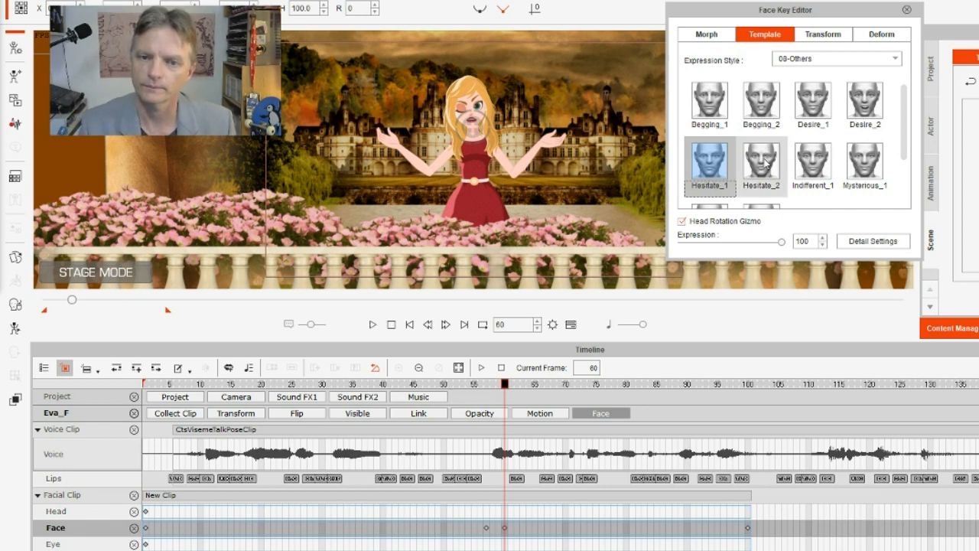
pyautogui.click(766, 163)
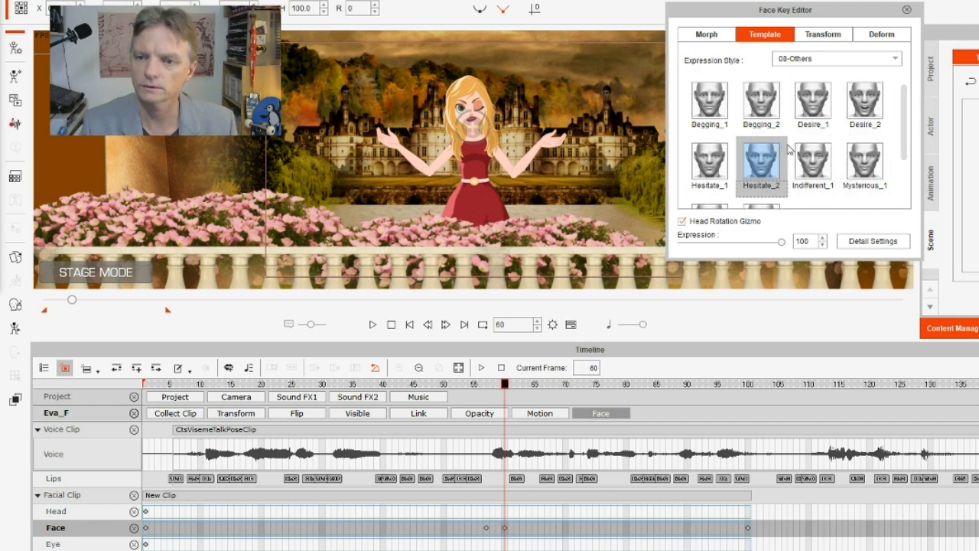
# Step: Apply the Fear_1 expression from the 04-Fear style at frame 60 and reduce its overall Expression strength to 56
pyautogui.click(809, 59)
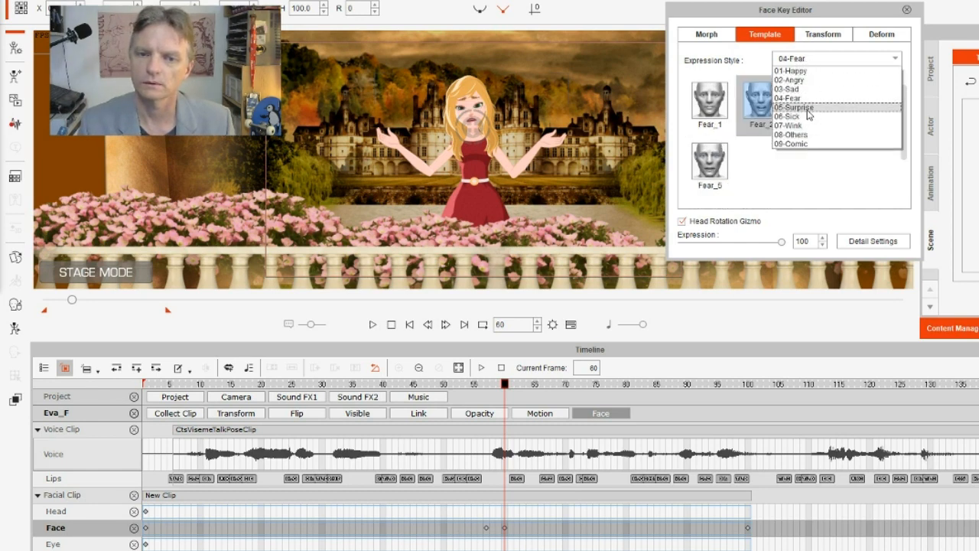
pyautogui.click(720, 104)
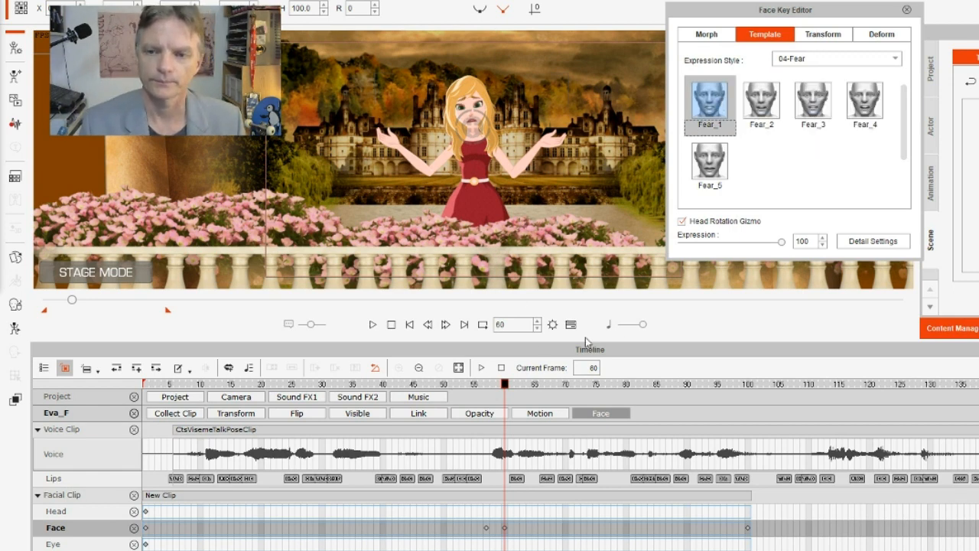
pyautogui.click(871, 240)
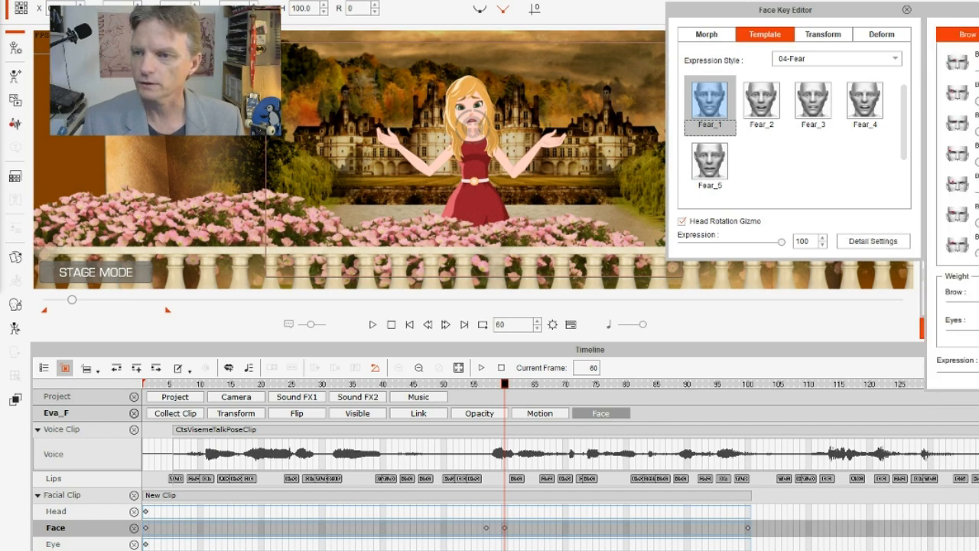
pyautogui.moveTo(939, 49); pyautogui.dragTo(830, 58)
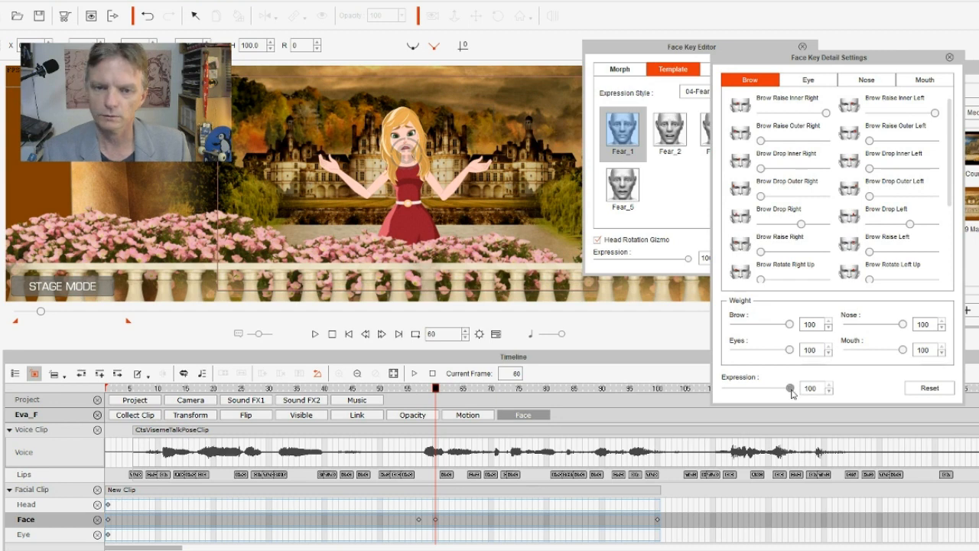
pyautogui.moveTo(790, 393); pyautogui.dragTo(772, 392)
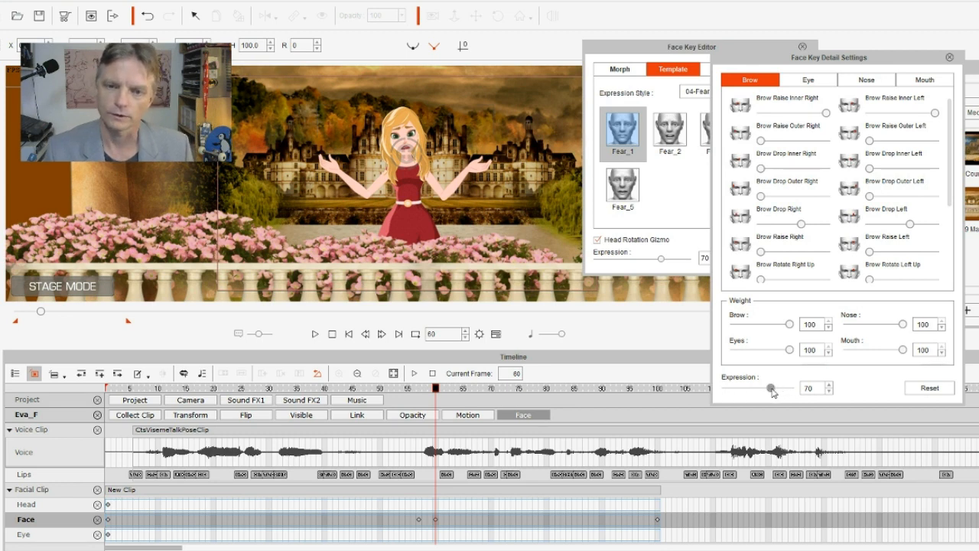
pyautogui.moveTo(772, 392); pyautogui.dragTo(720, 403)
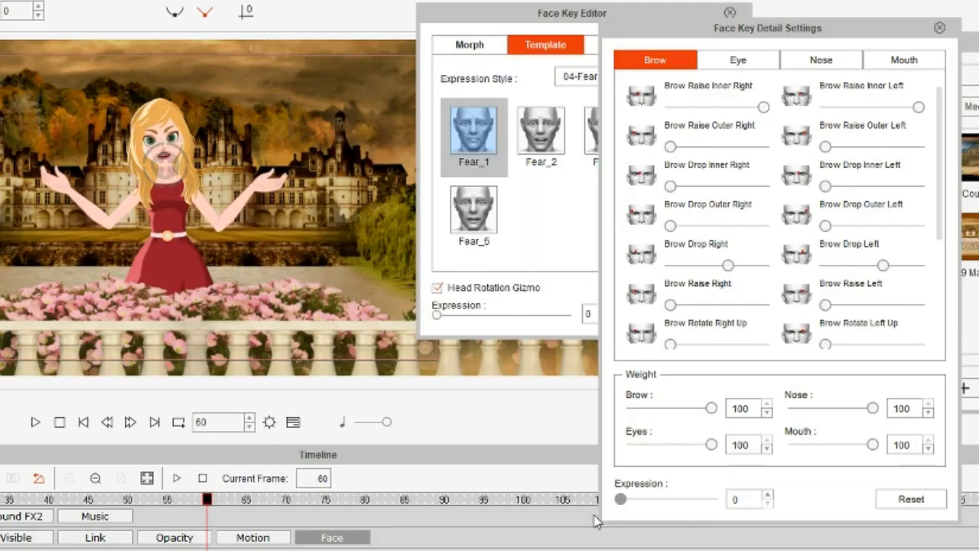
pyautogui.moveTo(623, 511); pyautogui.dragTo(676, 520)
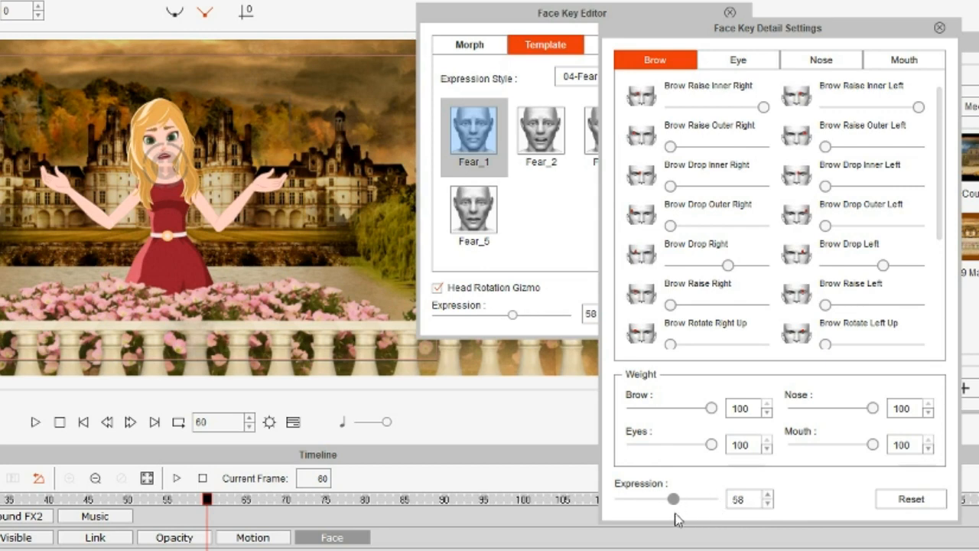
pyautogui.moveTo(677, 519); pyautogui.dragTo(676, 519)
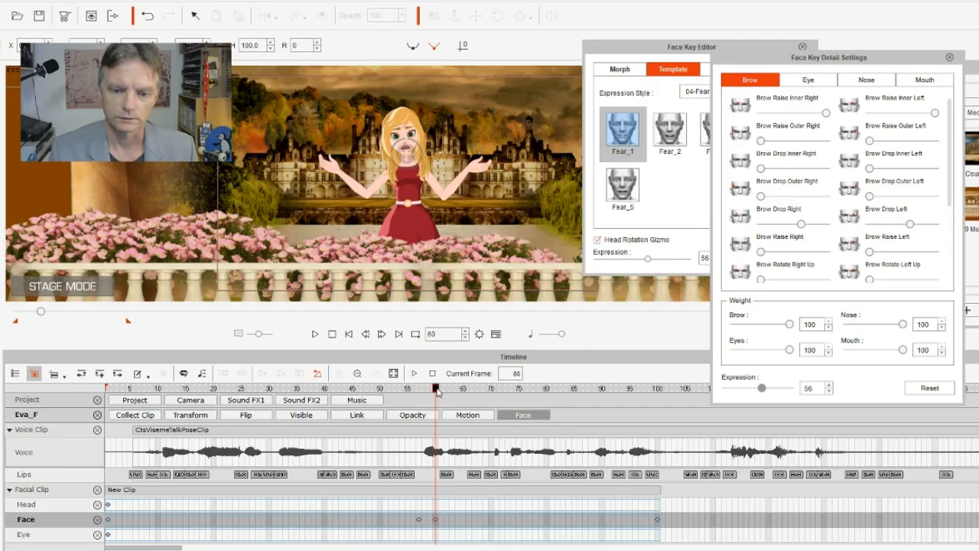
# Step: Move to frame 71 and apply the Surprise_1 expression from the 05-Surprise style to the face
pyautogui.moveTo(434, 392); pyautogui.dragTo(496, 387)
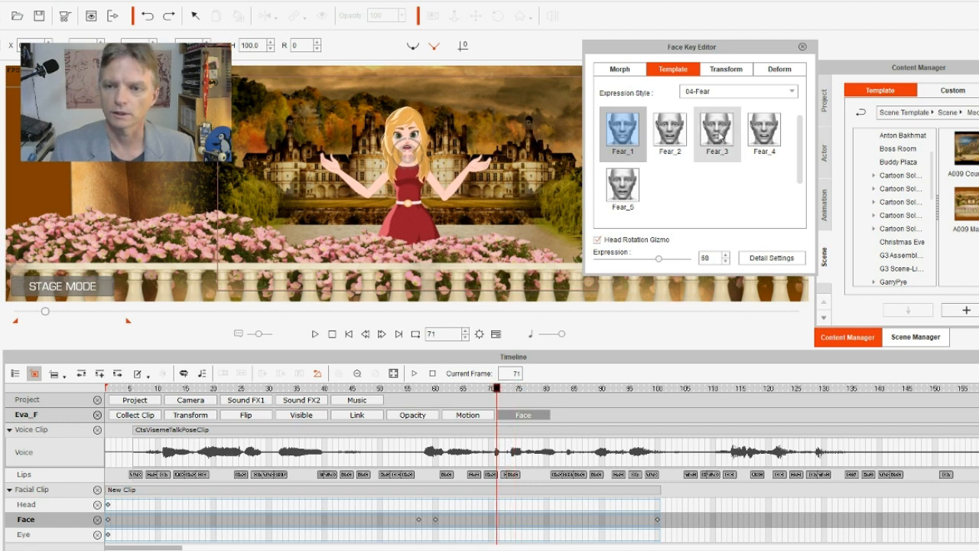
pyautogui.click(733, 94)
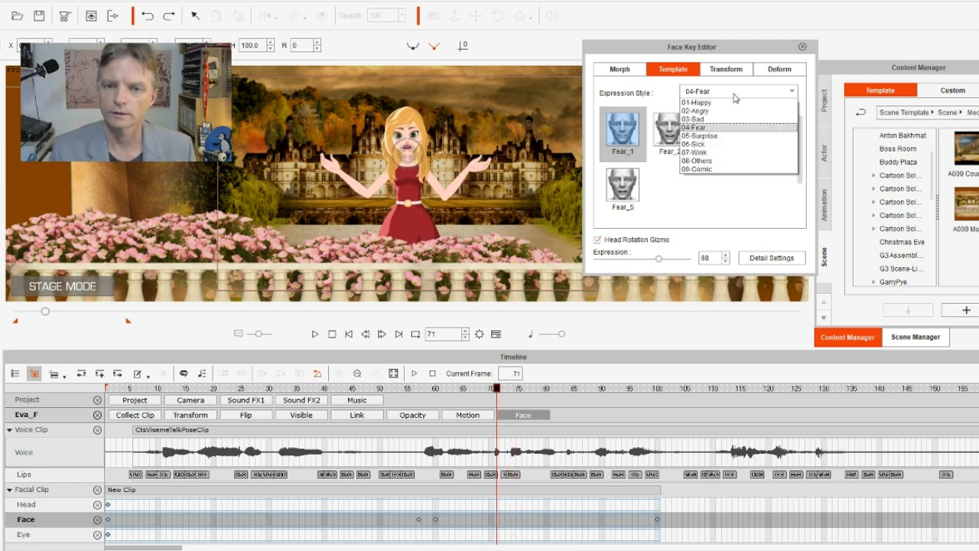
pyautogui.click(721, 135)
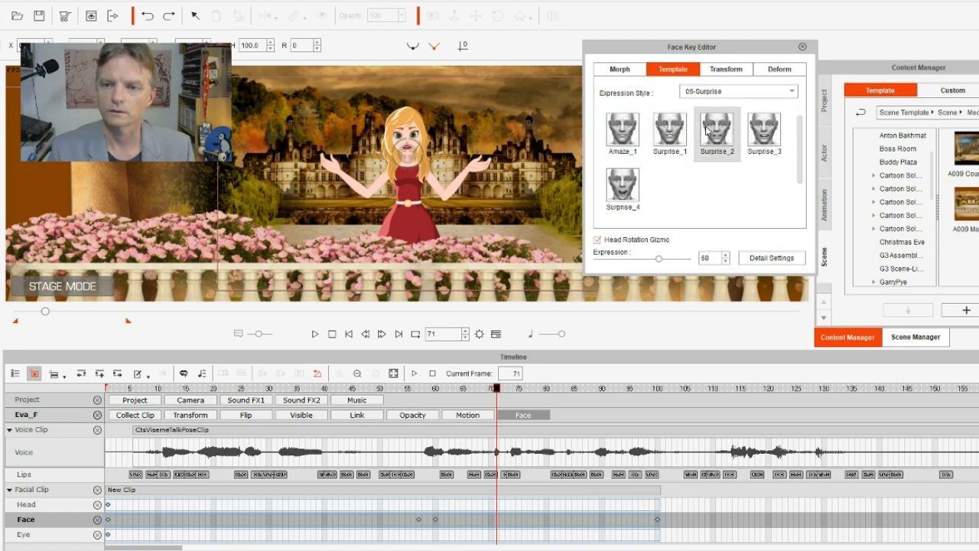
pyautogui.click(758, 130)
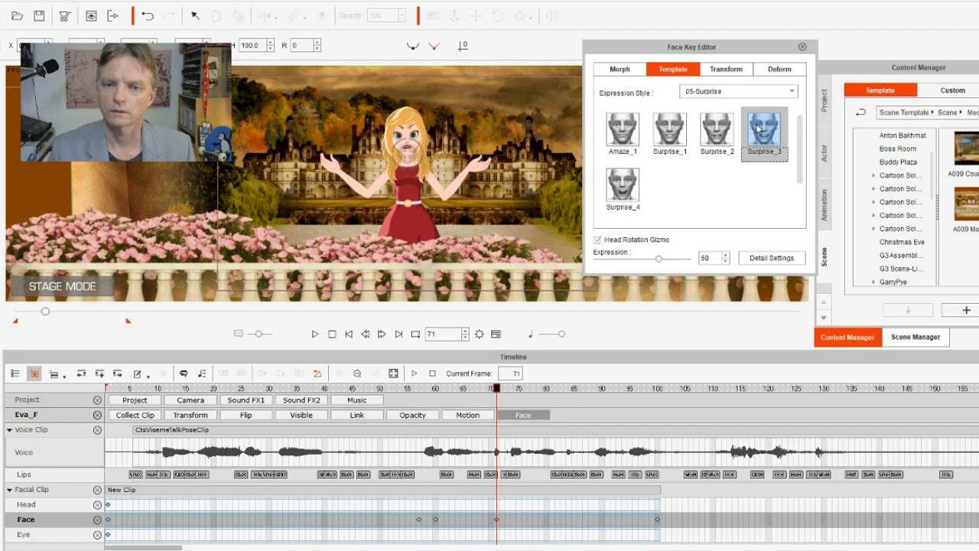
pyautogui.click(668, 133)
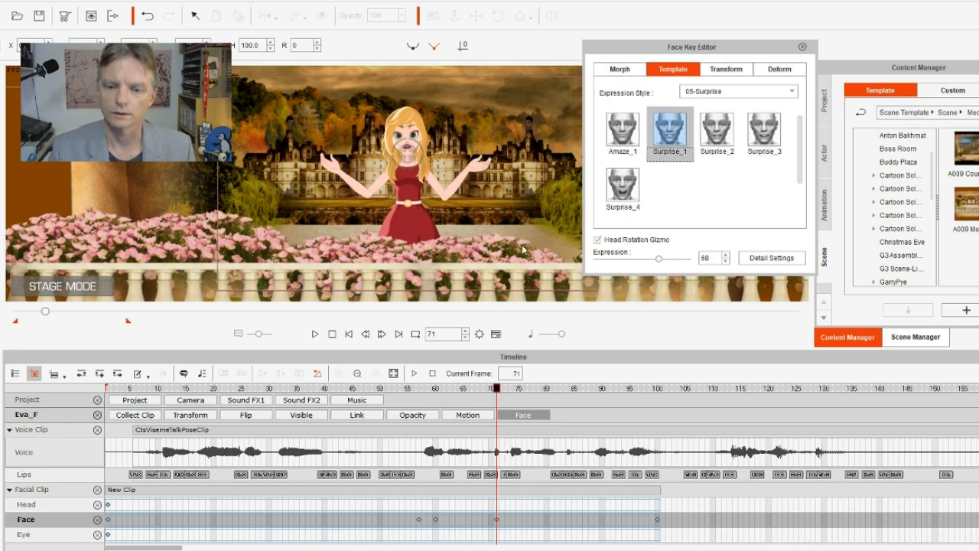
pyautogui.moveTo(498, 390)
pyautogui.mouseDown()
pyautogui.moveTo(415, 390)
pyautogui.moveTo(514, 380)
pyautogui.moveTo(478, 376)
pyautogui.moveTo(497, 377)
pyautogui.mouseUp()
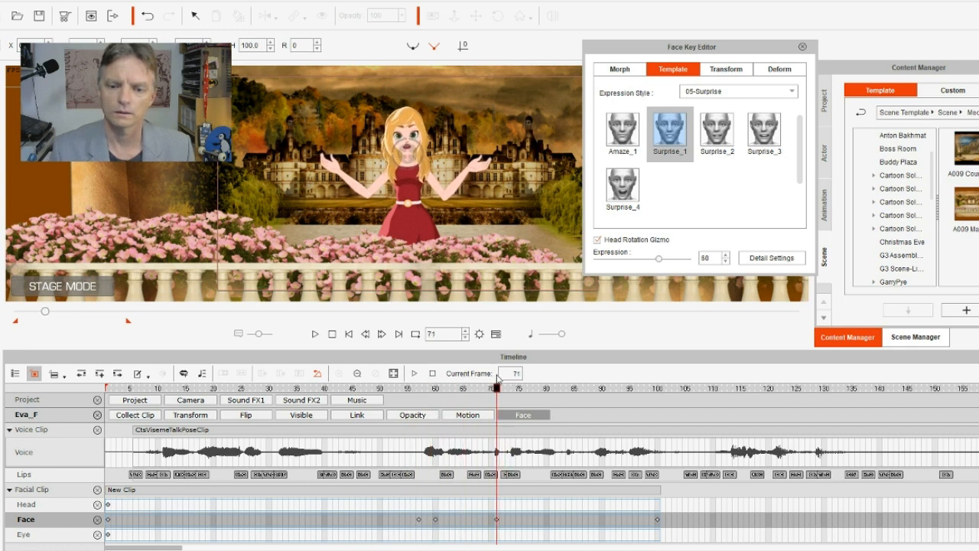
# Step: Reduce the overall Expression strength at frame 71 to 45 in the face key's detail settings and close them
pyautogui.click(769, 258)
pyautogui.moveTo(877, 377); pyautogui.dragTo(961, 400)
pyautogui.moveTo(902, 410); pyautogui.dragTo(865, 401)
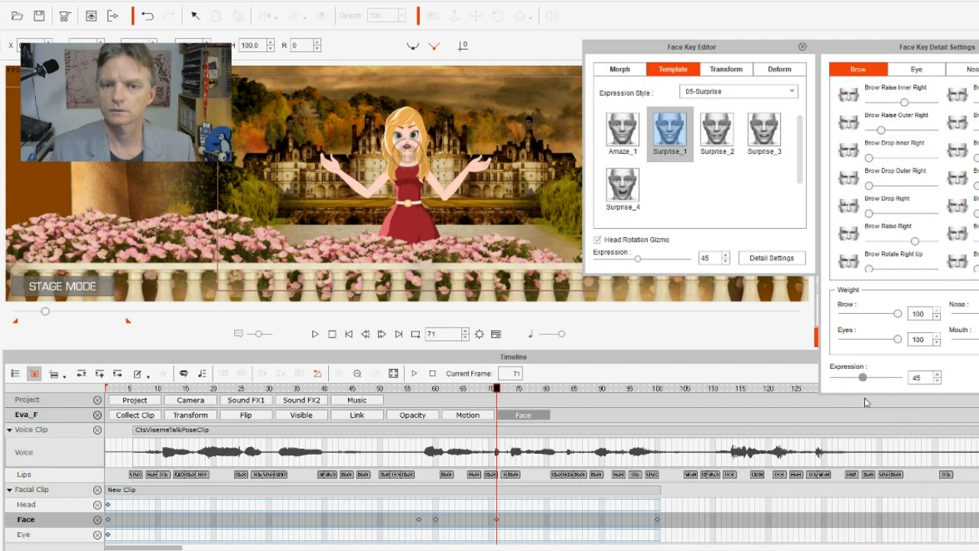
pyautogui.moveTo(977, 47); pyautogui.dragTo(906, 60)
pyautogui.click(978, 59)
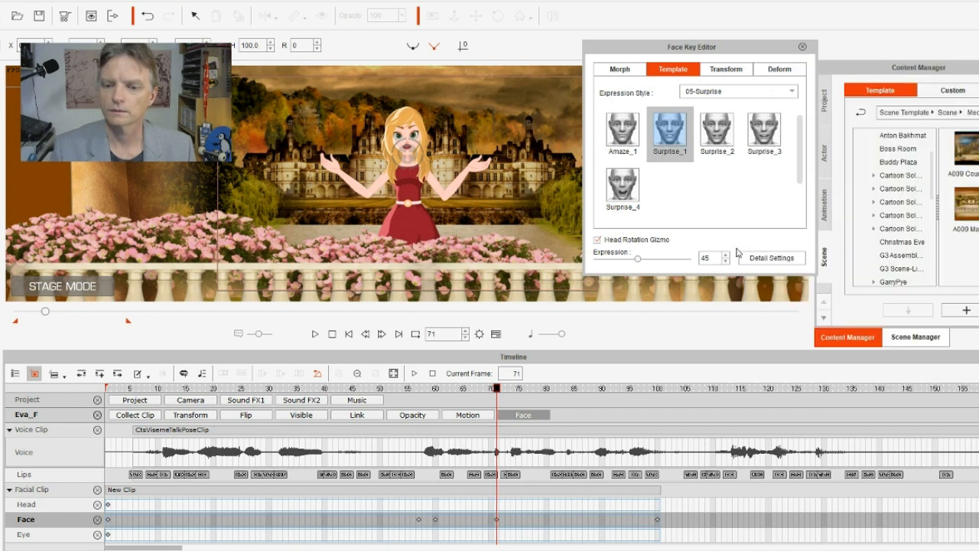
# Step: Move to frame 79 and lower the overall Expression strength there to 15
pyautogui.moveTo(495, 390); pyautogui.dragTo(541, 433)
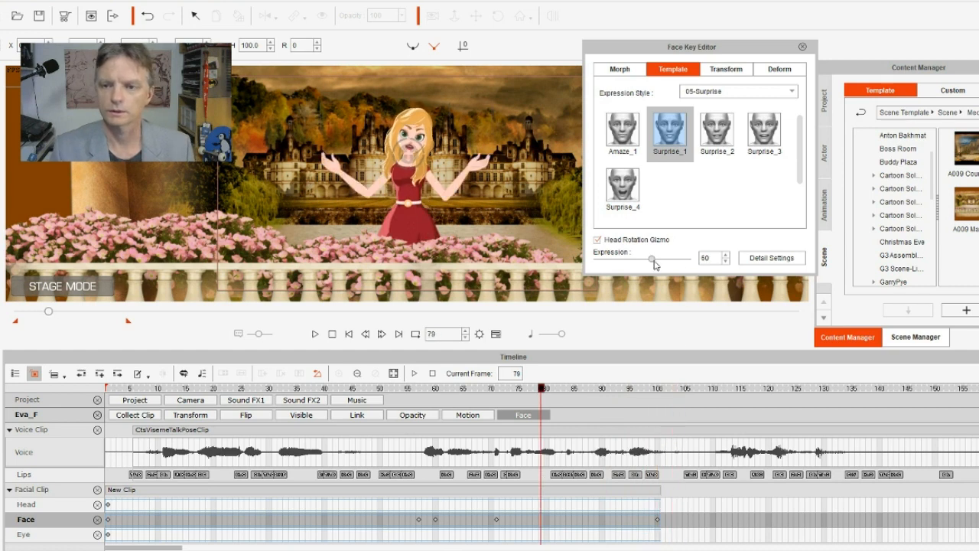
pyautogui.moveTo(667, 266); pyautogui.dragTo(641, 268)
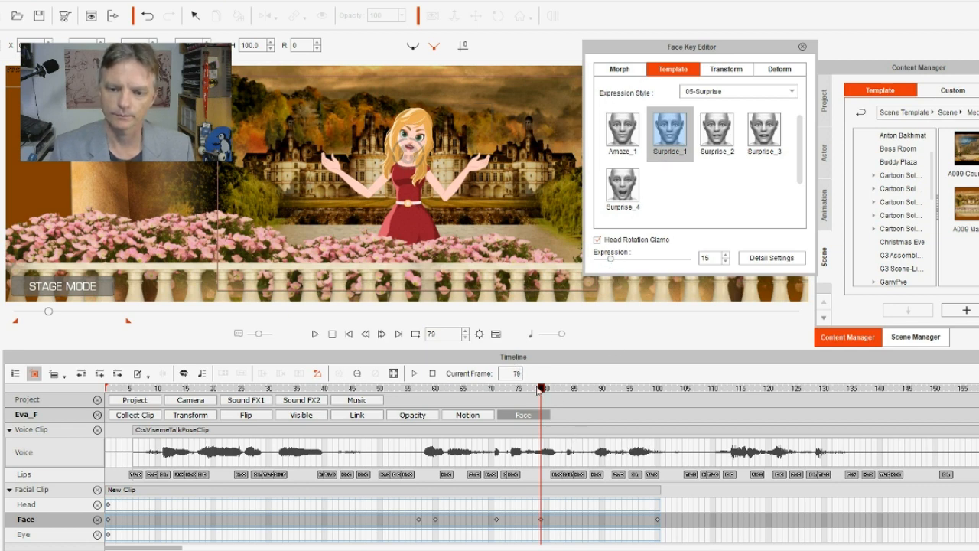
# Step: At frame 94, close both of Eva_F's eyes by raising Eye Blink Right and Eye Blink Left to their maximum
pyautogui.moveTo(541, 393); pyautogui.dragTo(605, 523)
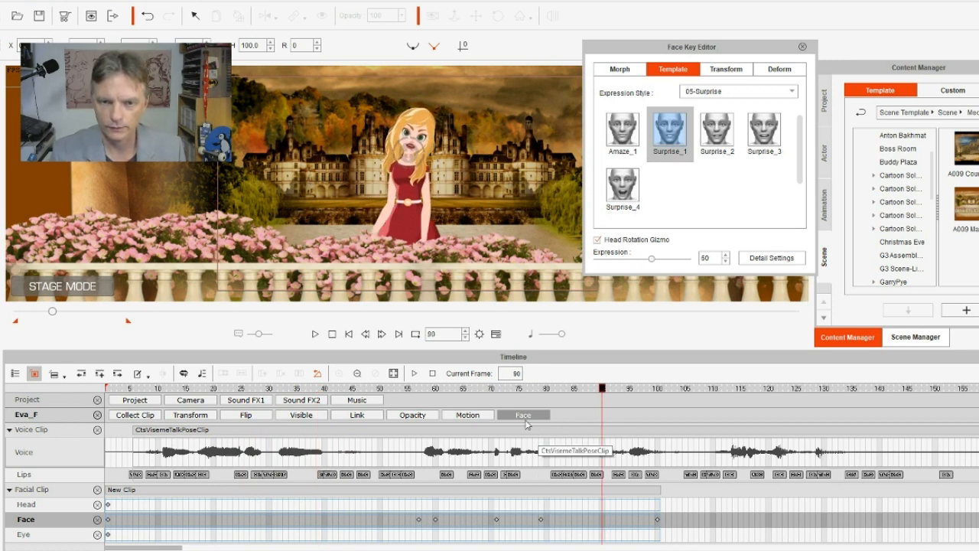
pyautogui.moveTo(601, 391); pyautogui.dragTo(818, 410)
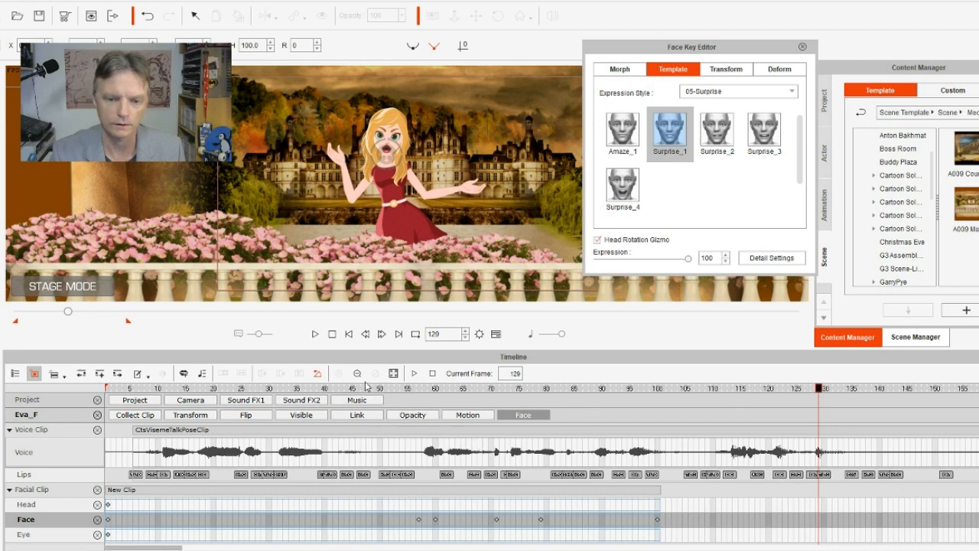
pyautogui.moveTo(366, 386); pyautogui.dragTo(627, 419)
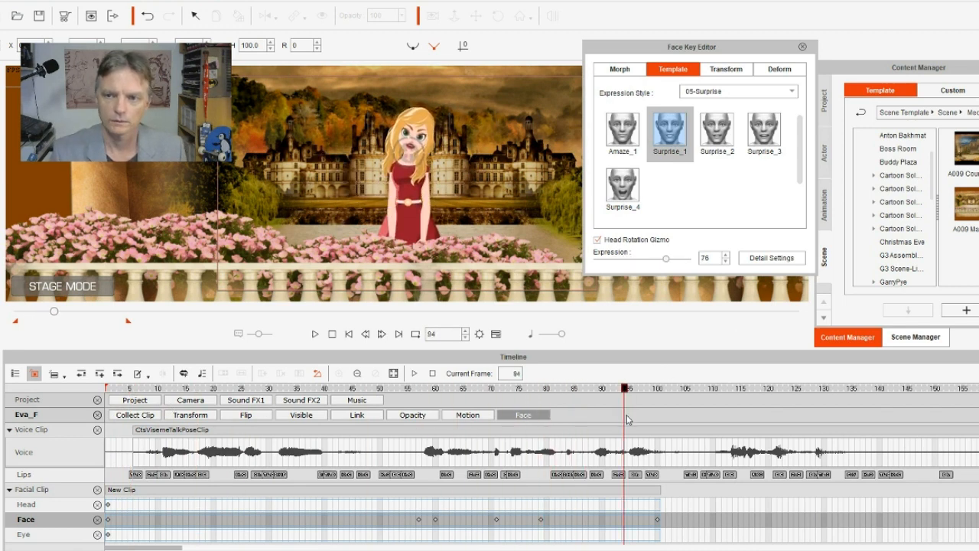
pyautogui.click(766, 265)
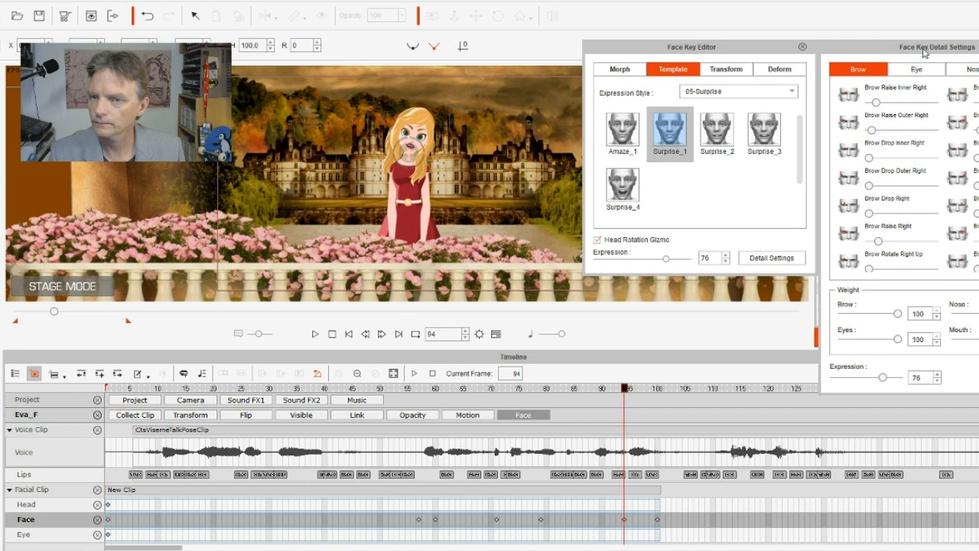
pyautogui.moveTo(929, 50); pyautogui.dragTo(836, 53)
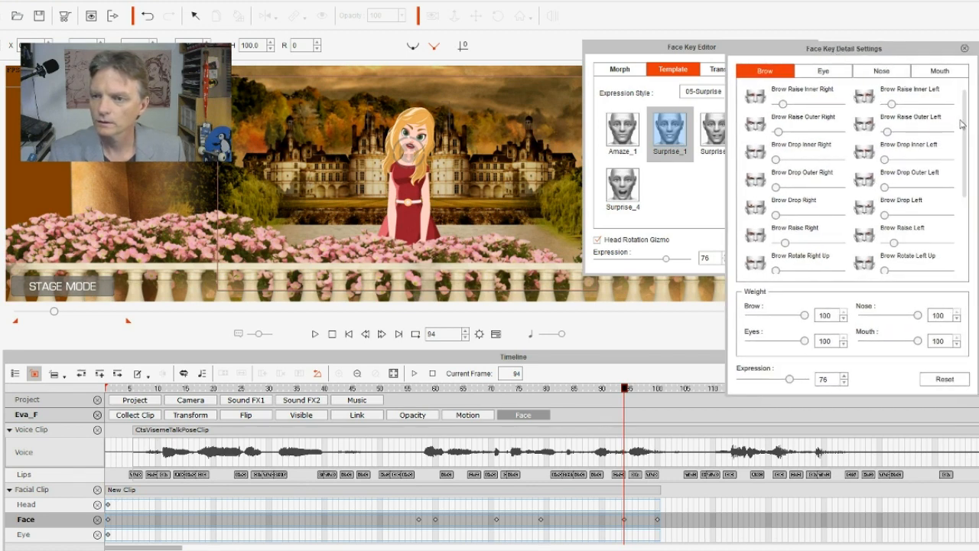
pyautogui.click(830, 73)
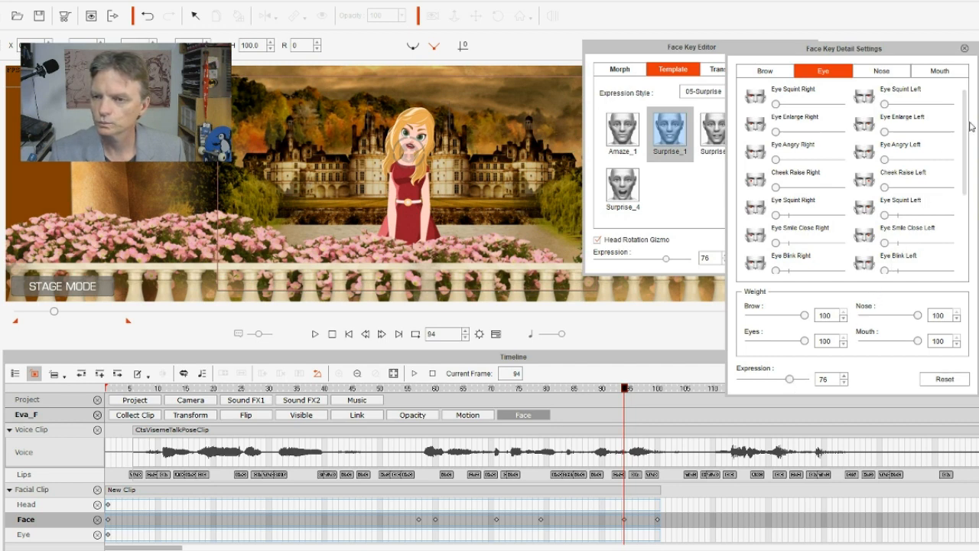
pyautogui.moveTo(967, 136); pyautogui.dragTo(975, 156)
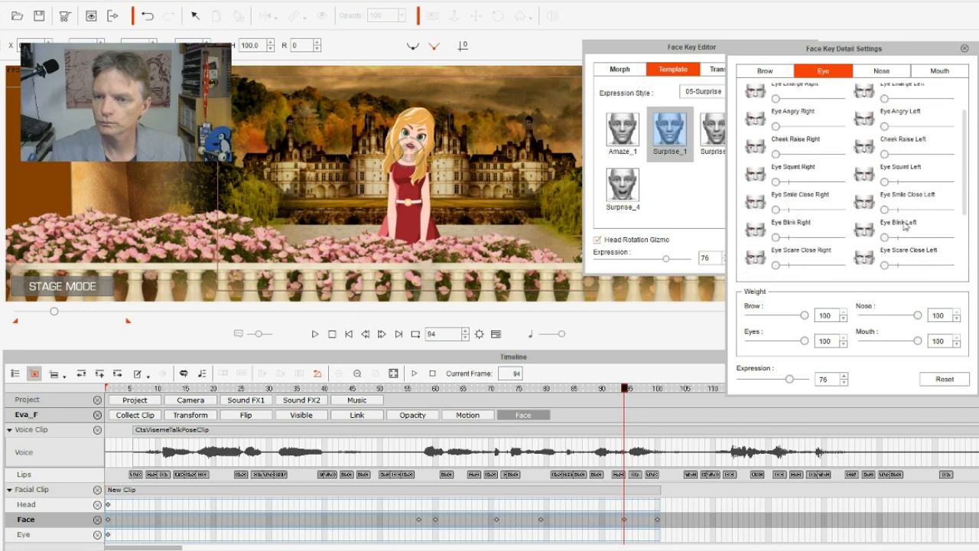
pyautogui.moveTo(776, 238); pyautogui.dragTo(840, 246)
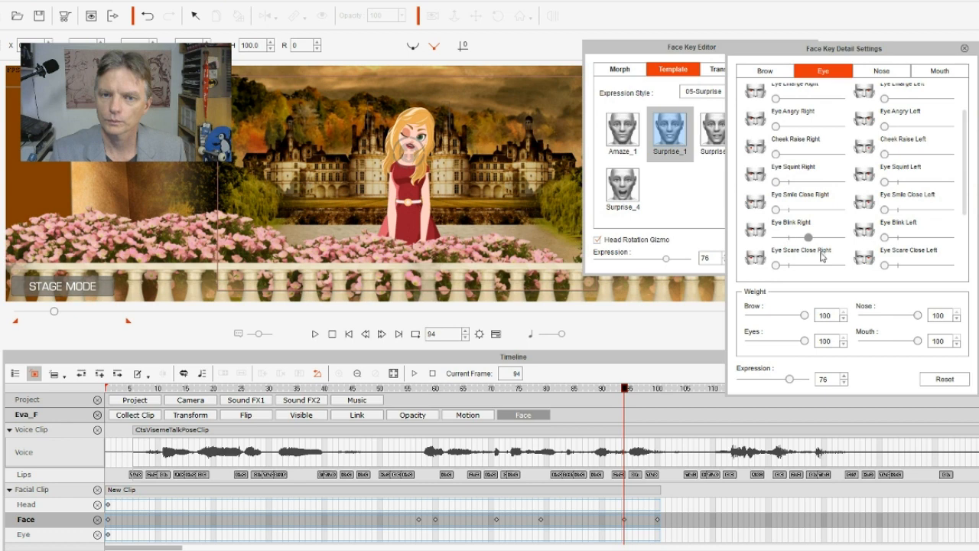
pyautogui.moveTo(885, 238); pyautogui.dragTo(951, 242)
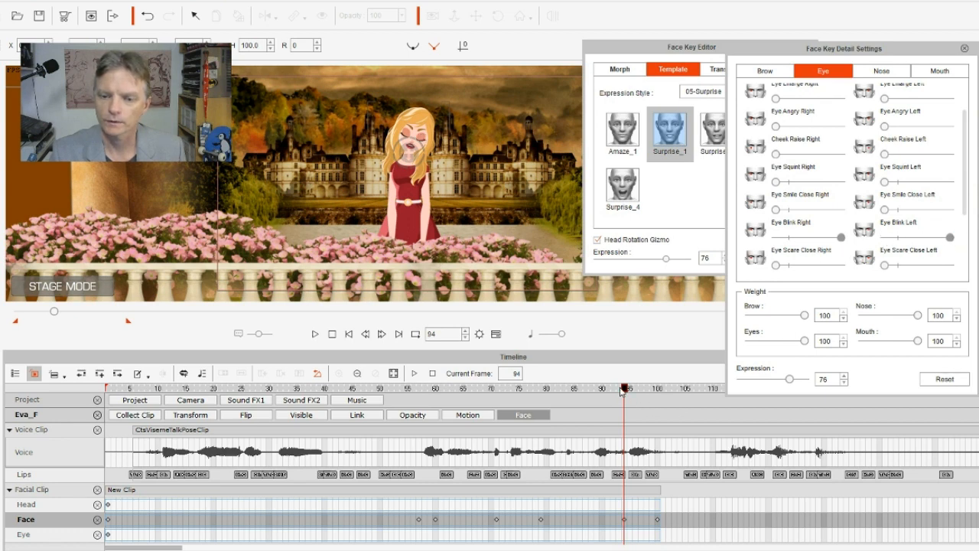
# Step: Close the face key windows and play the whole animation with the timeline hidden
pyautogui.moveTo(625, 391); pyautogui.dragTo(690, 398)
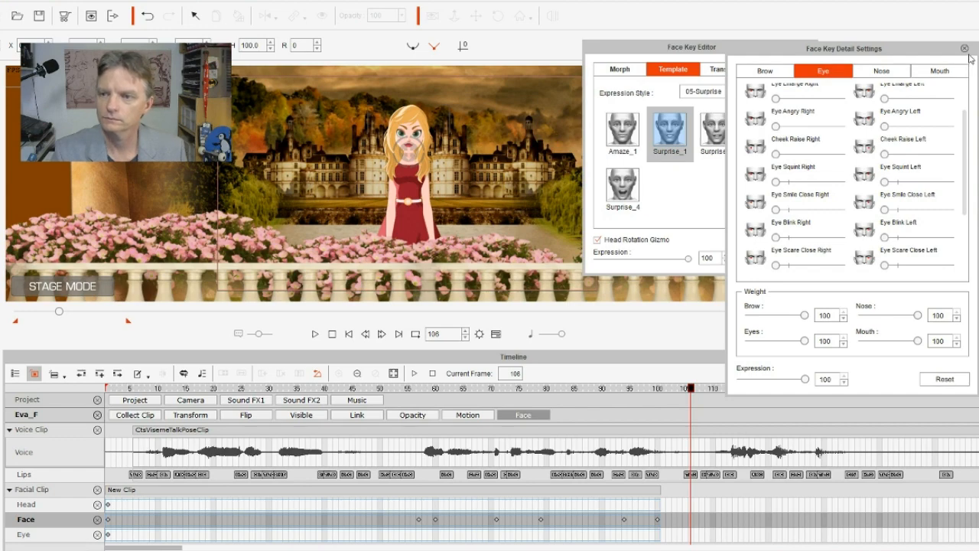
pyautogui.click(963, 49)
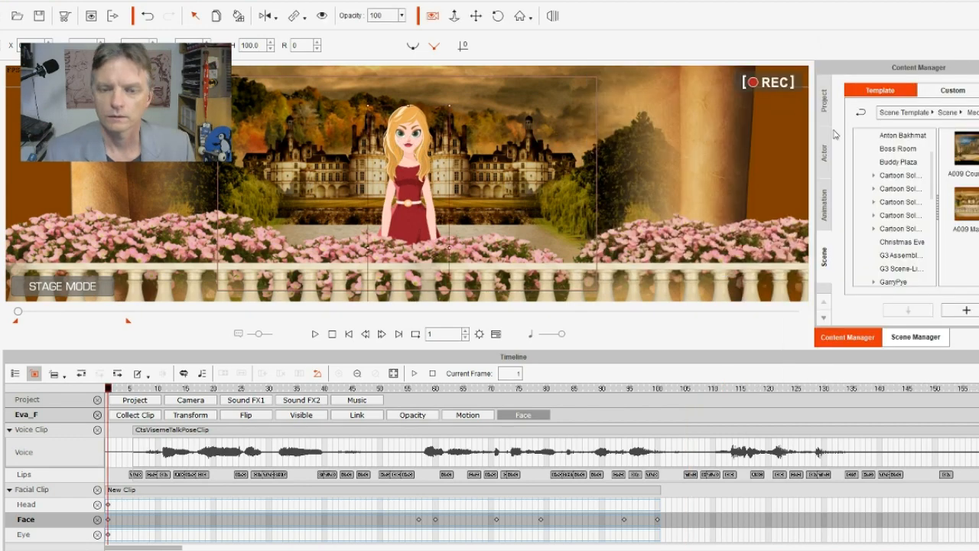
pyautogui.press('F3')
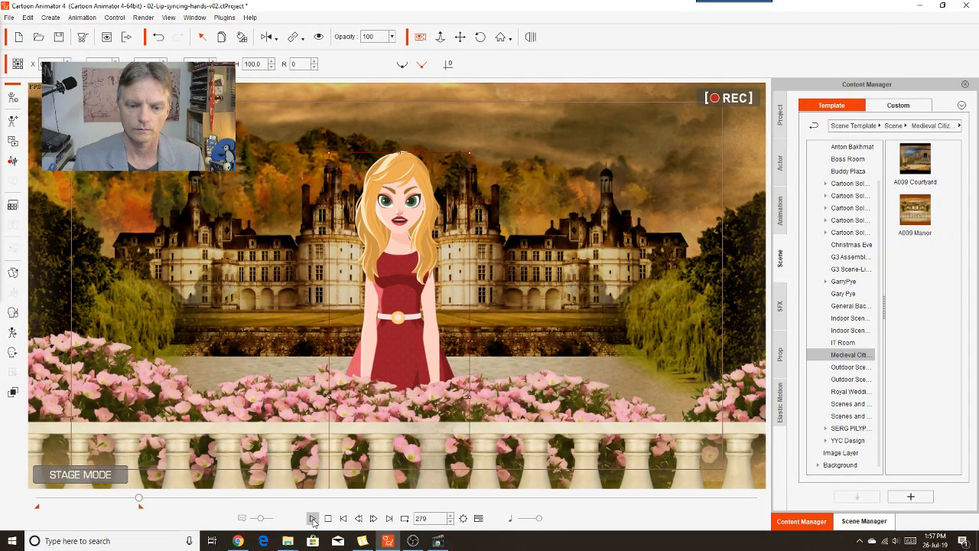
pyautogui.click(315, 539)
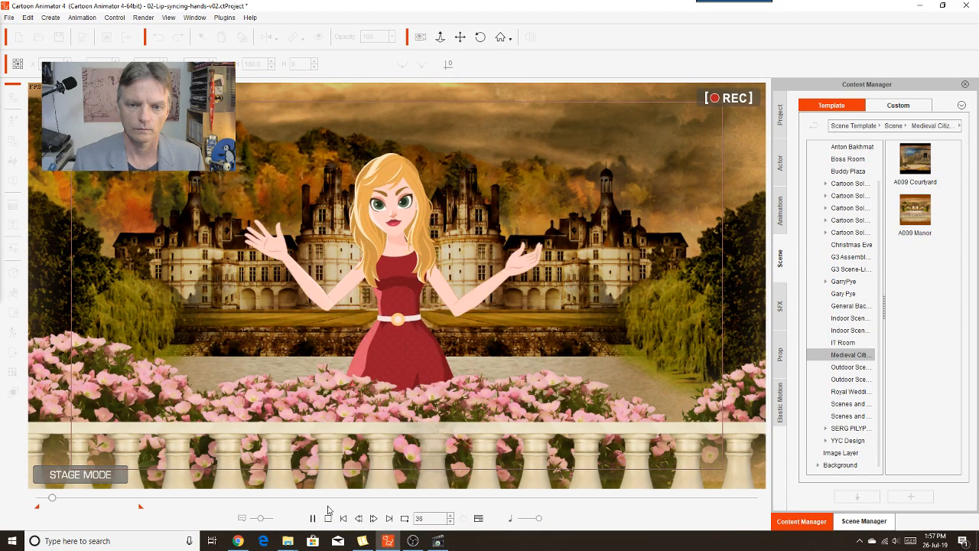